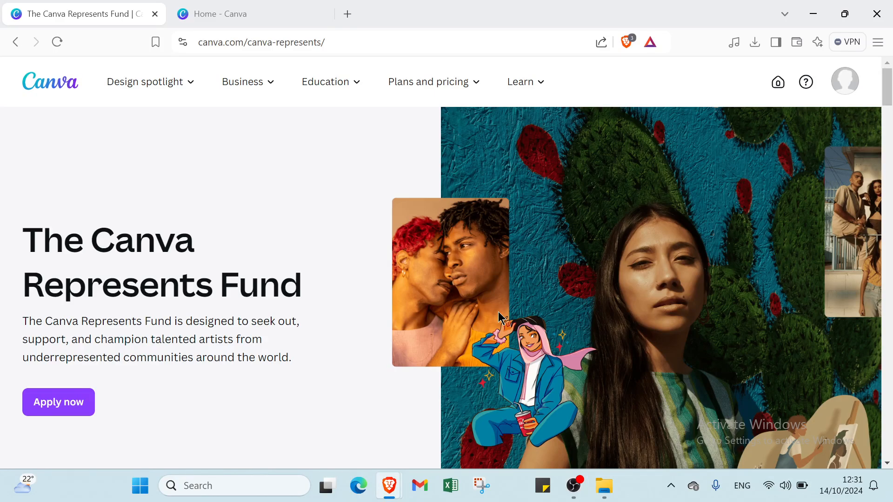
scroll(499, 318, "down", 4)
scroll(493, 307, "up", 4)
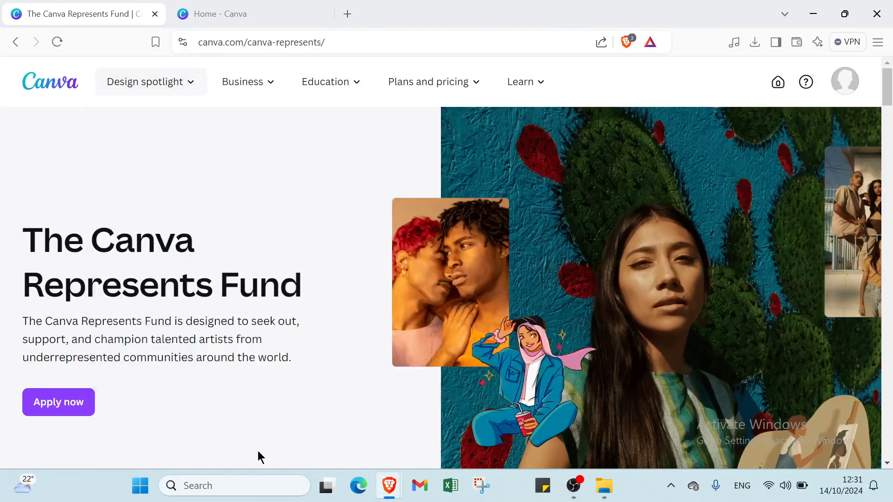
scroll(408, 298, "down", 4)
scroll(409, 300, "up", 4)
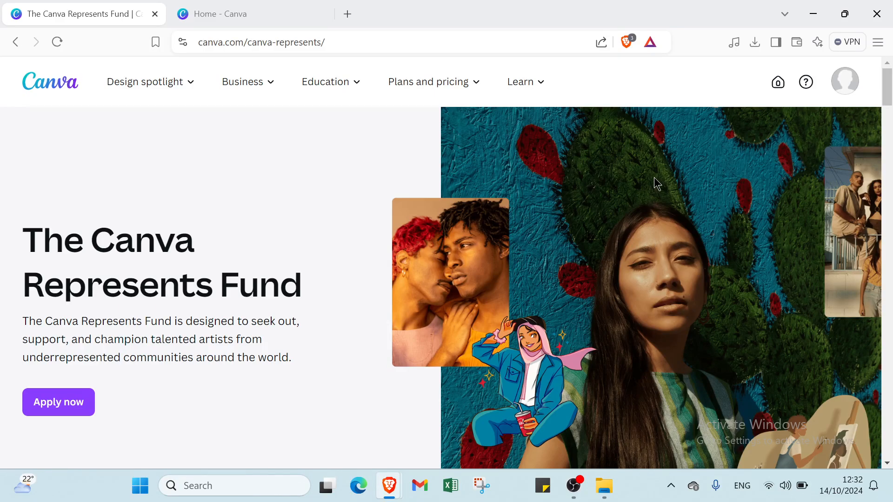
left_click(840, 84)
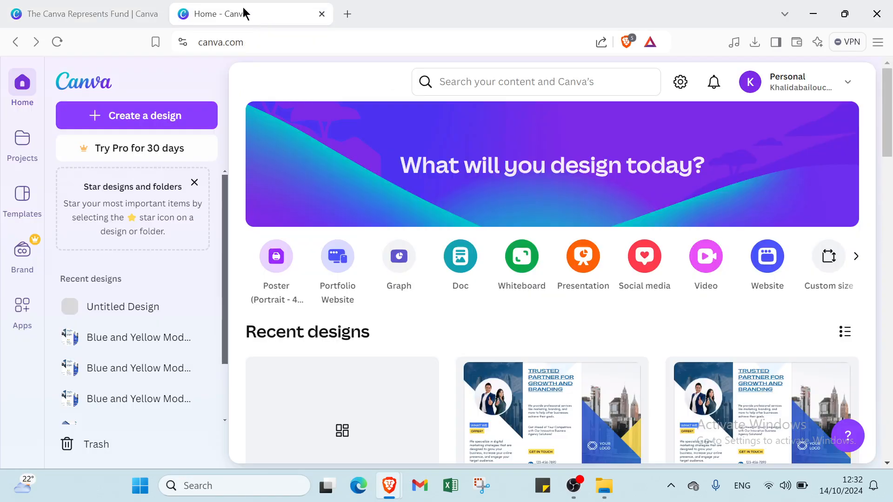
left_click(247, 14)
left_click(68, 16)
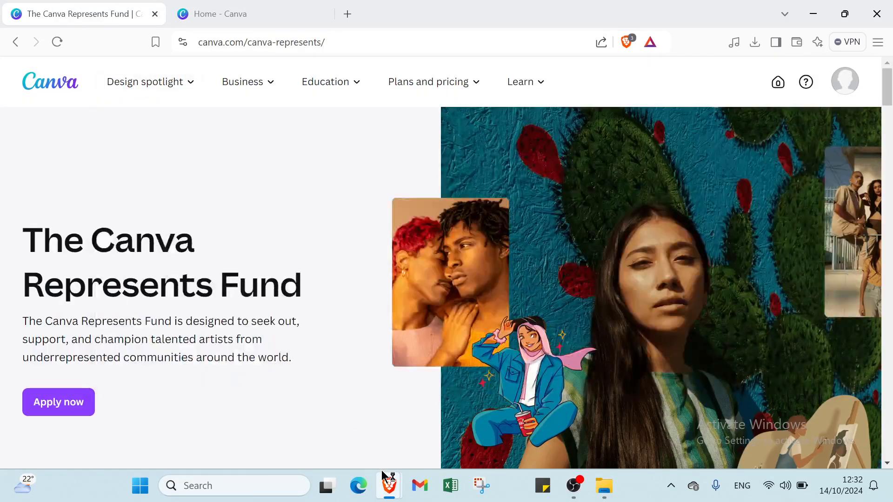
mouse_move(385, 482)
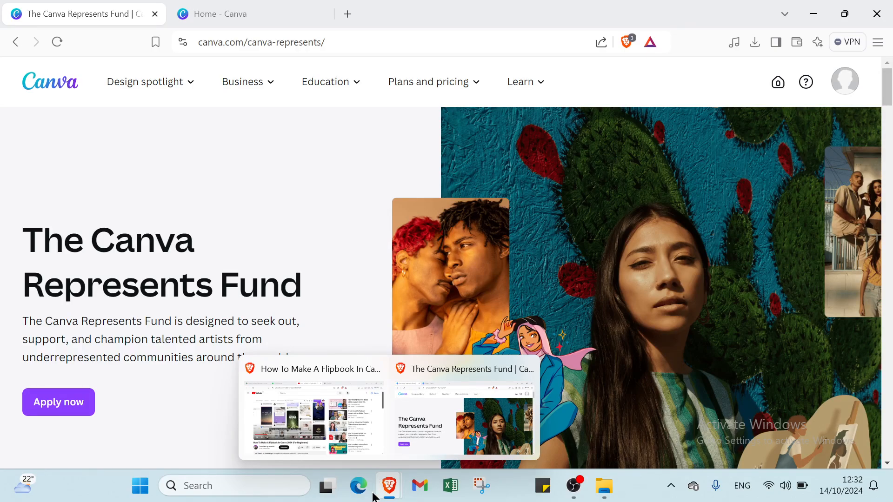
scroll(325, 311, "down", 2)
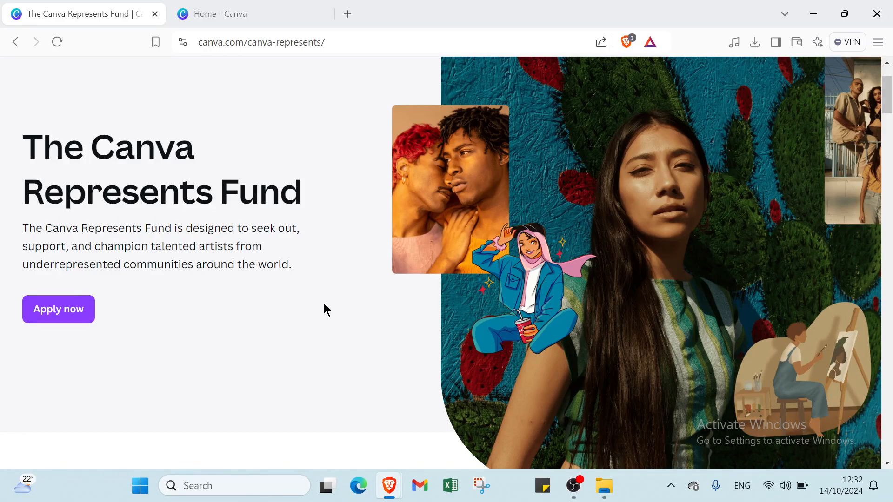
scroll(325, 309, "up", 2)
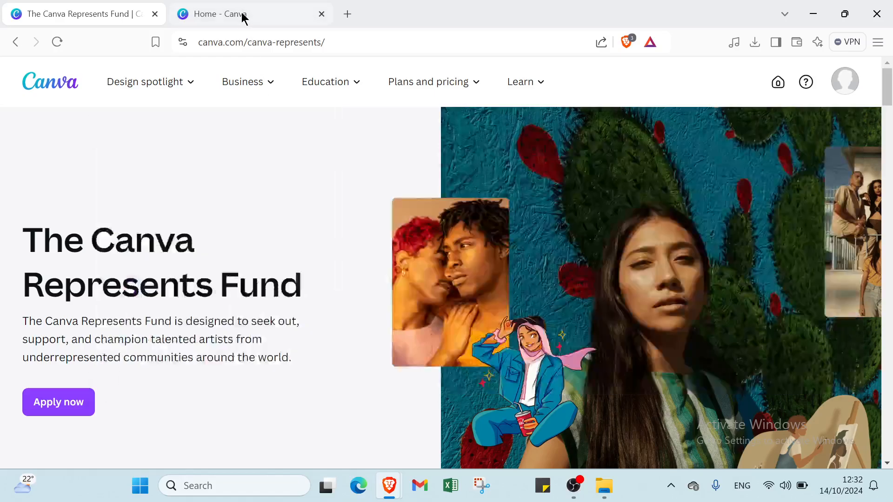
Switch to the Canva home tab and search Canva for books
left_click(243, 18)
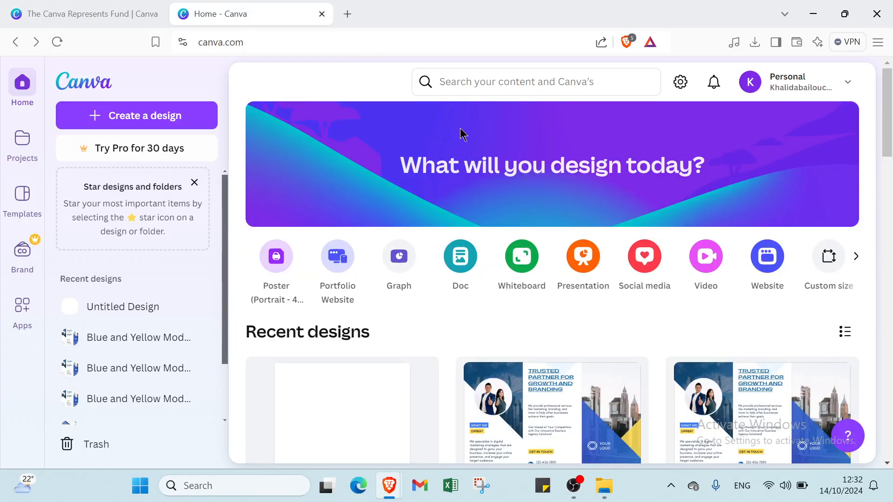
left_click(462, 81)
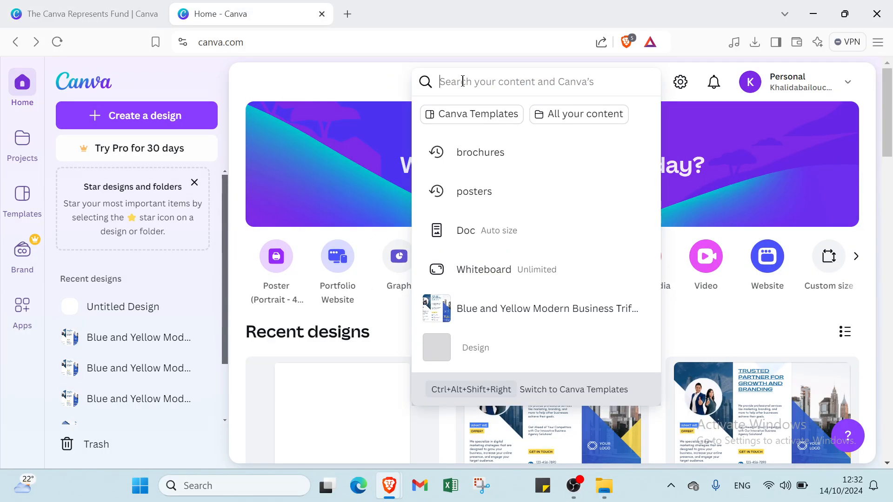
type("books")
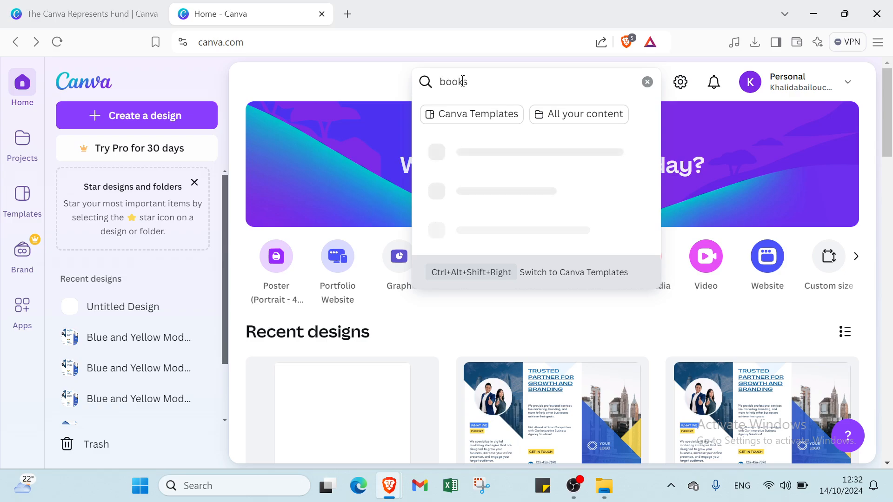
key("Return")
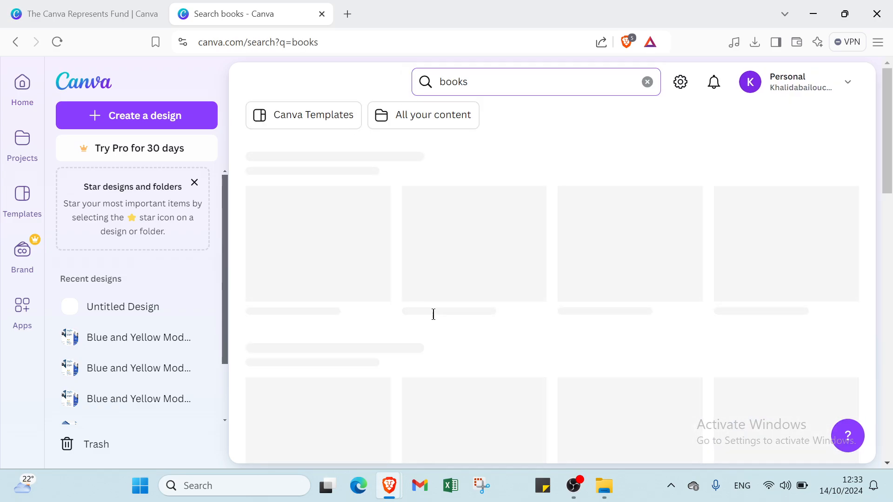
Refine the search to books review
scroll(549, 301, "down", 10)
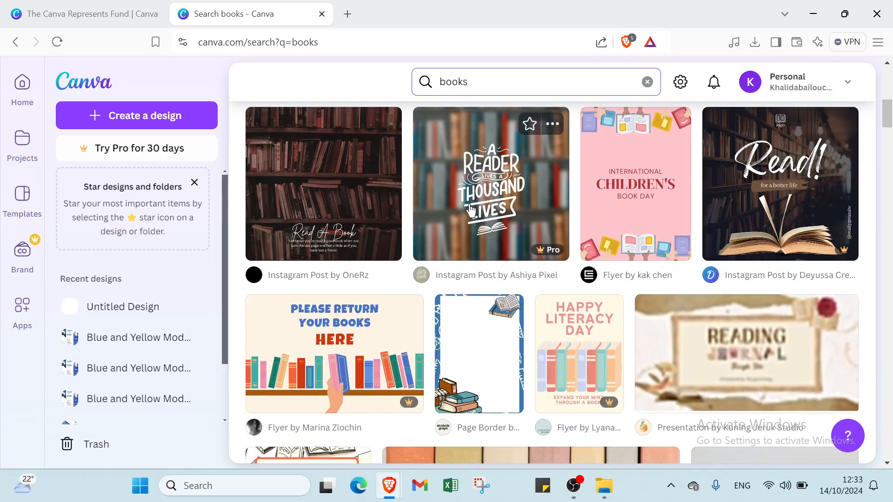
scroll(696, 253, "up", 1)
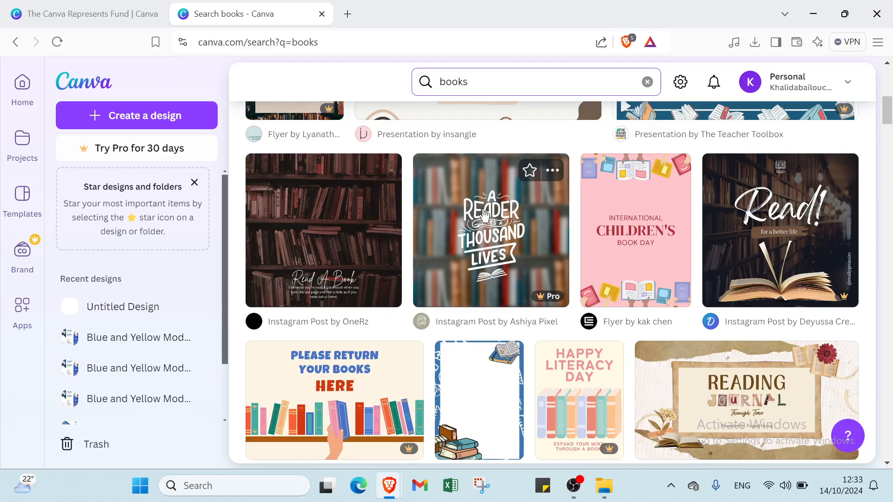
scroll(507, 167, "up", 1)
left_click(500, 83)
type("r")
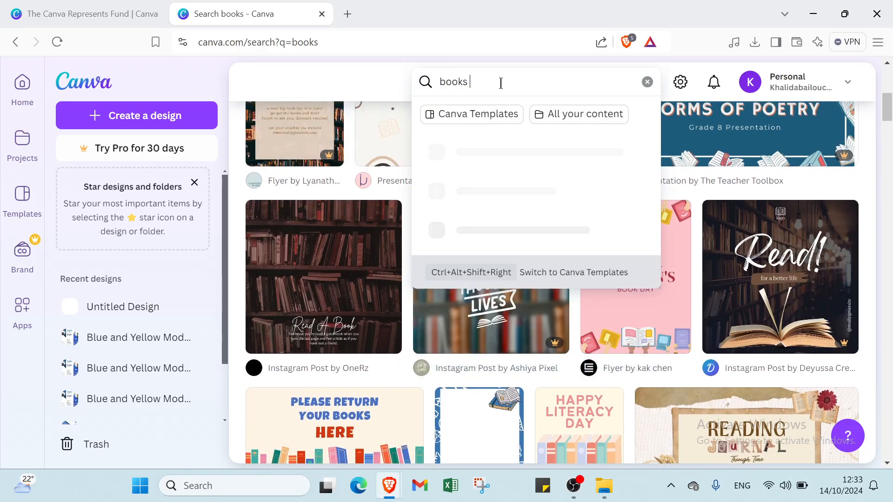
type("ev")
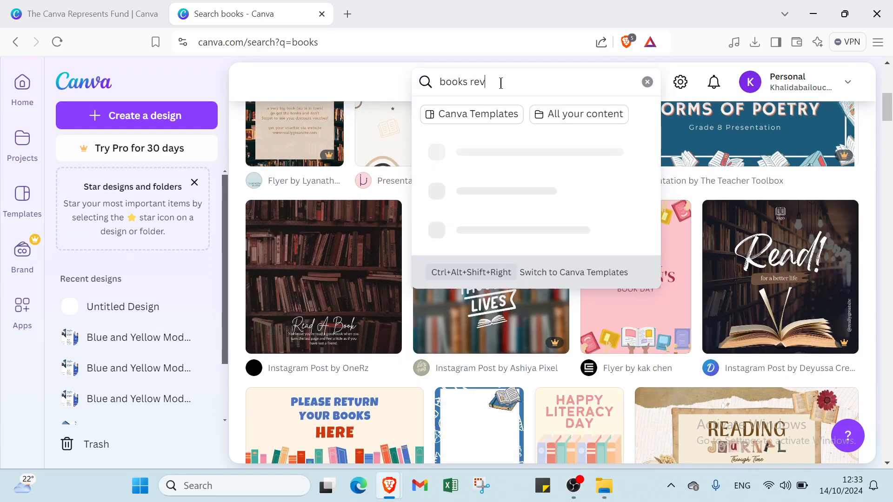
type("iew")
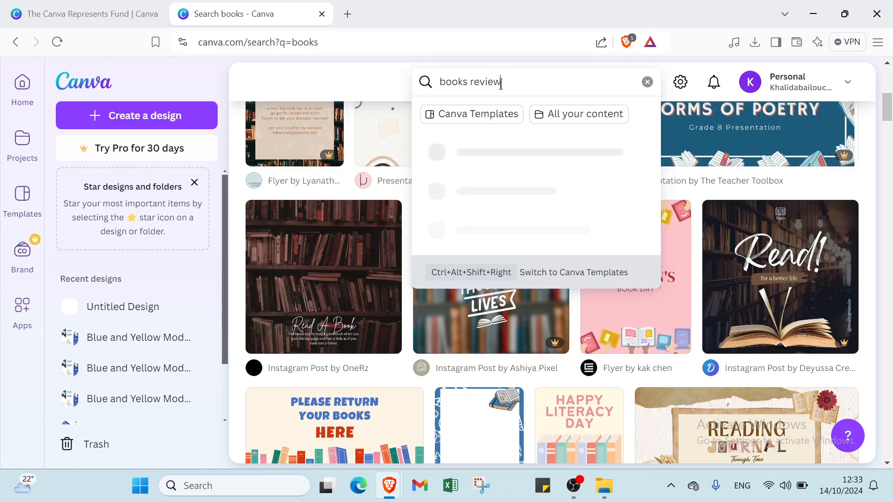
key("Return")
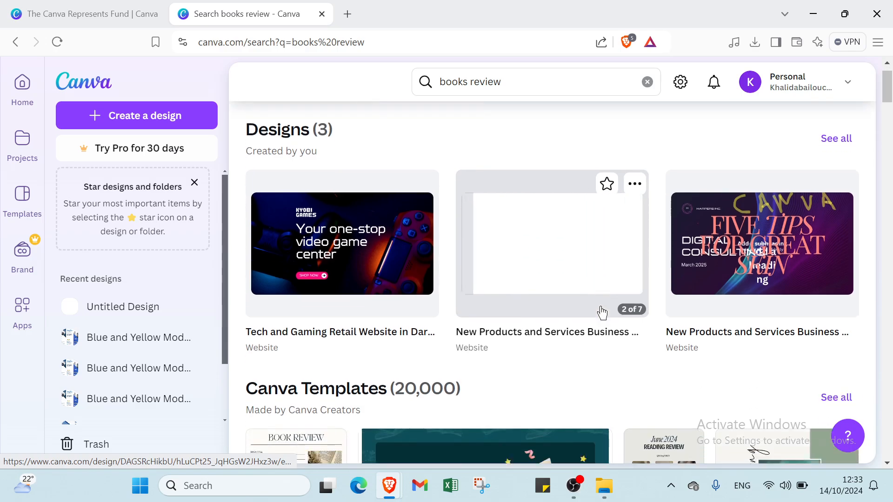
Change the search to books templates
scroll(602, 312, "down", 8)
scroll(494, 263, "up", 3)
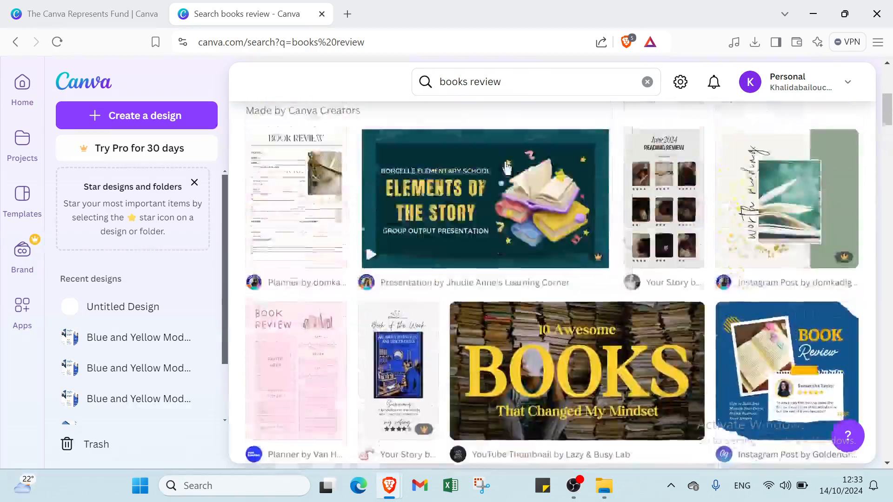
scroll(507, 168, "up", 1)
left_click(508, 83)
key("BackSpace")
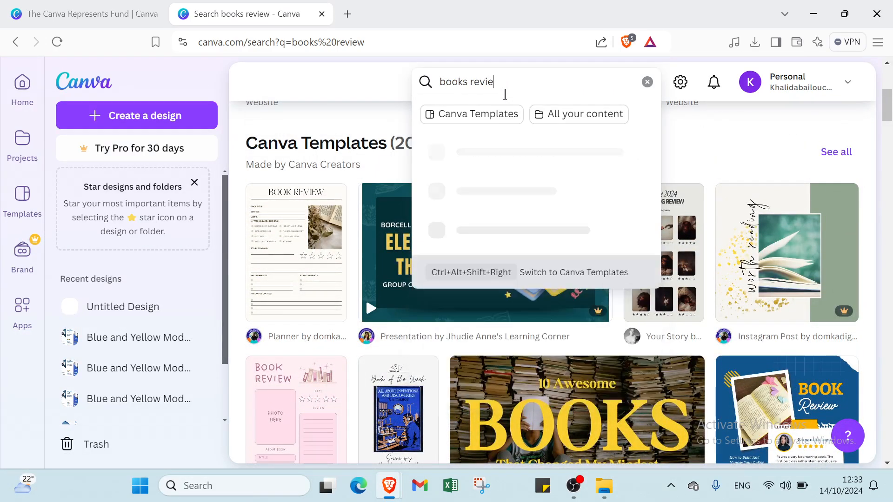
key("BackSpace")
key("BackSpace")
key("BackSpace")
key("BackSpace")
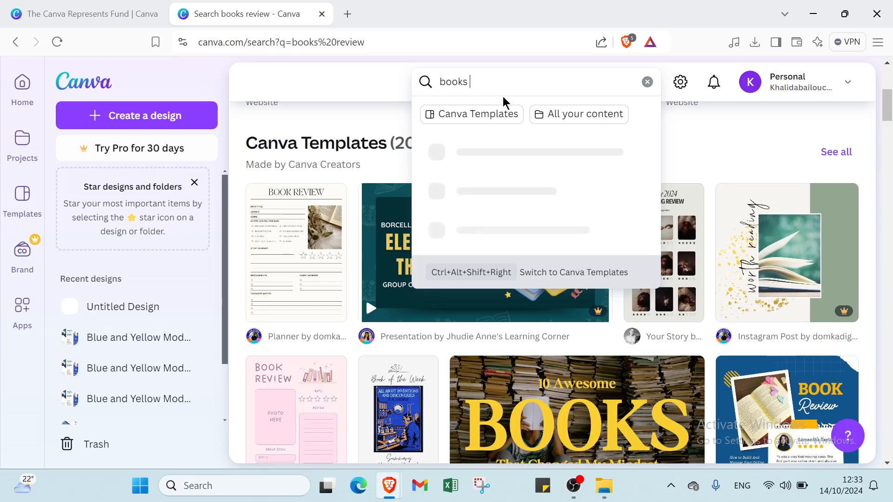
type("tem")
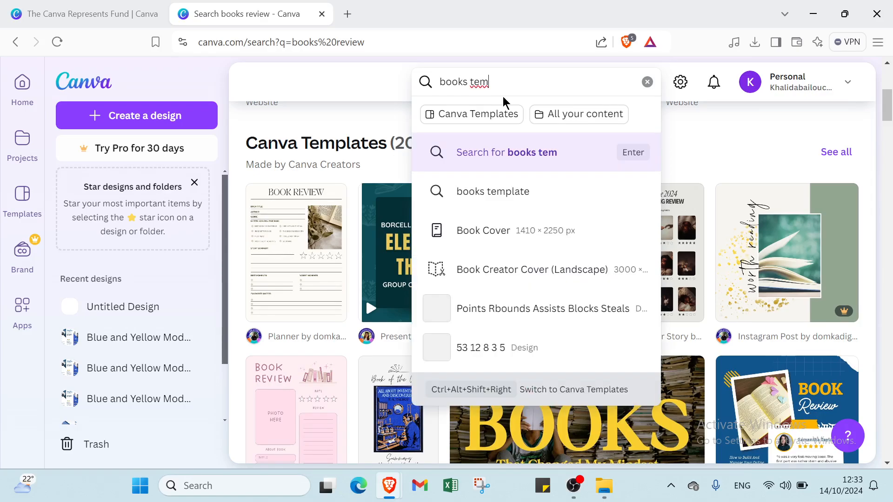
type("plates")
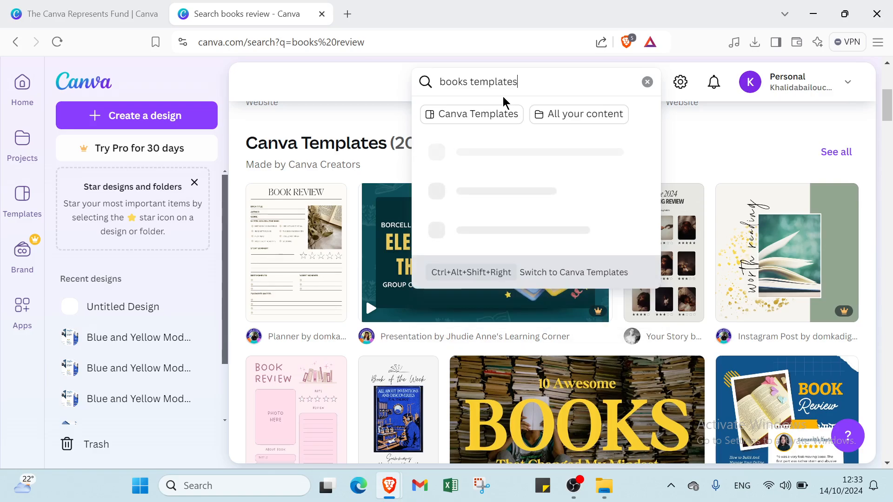
key("Return")
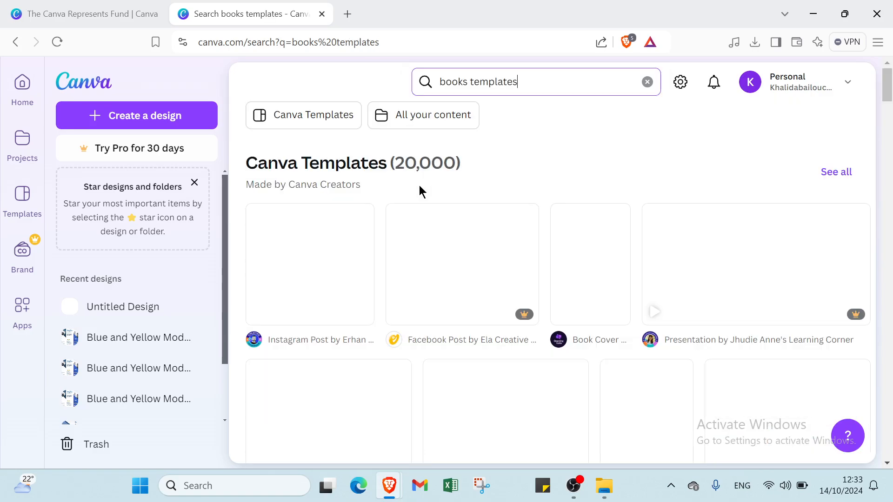
Browse the books templates search results
scroll(421, 295, "down", 6)
scroll(478, 285, "down", 3)
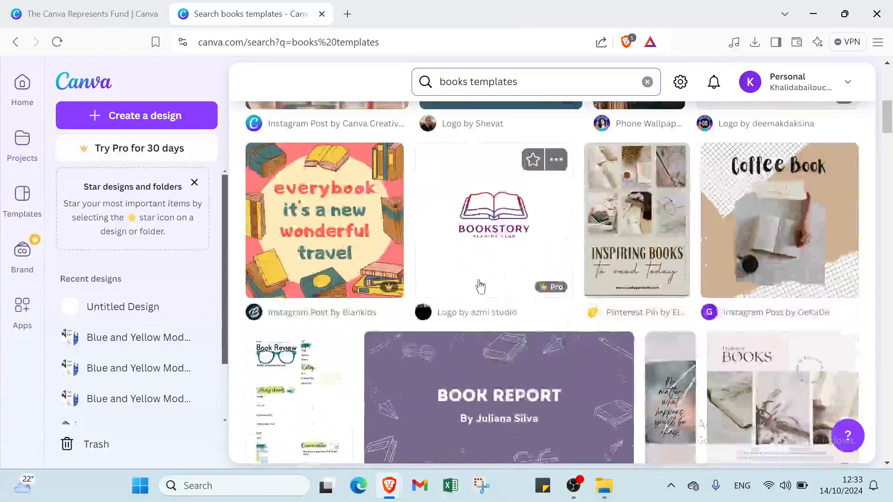
scroll(479, 285, "up", 1)
scroll(515, 263, "down", 3)
scroll(514, 264, "down", 5)
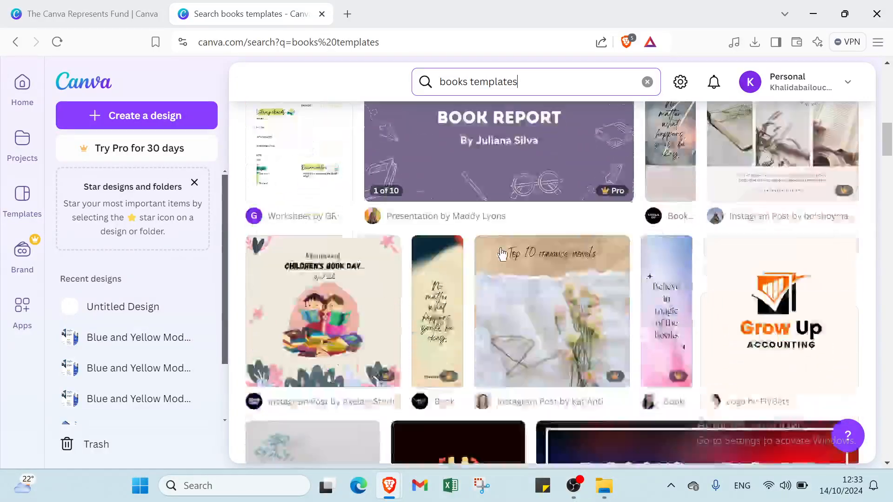
scroll(498, 255, "up", 8)
scroll(497, 255, "up", 8)
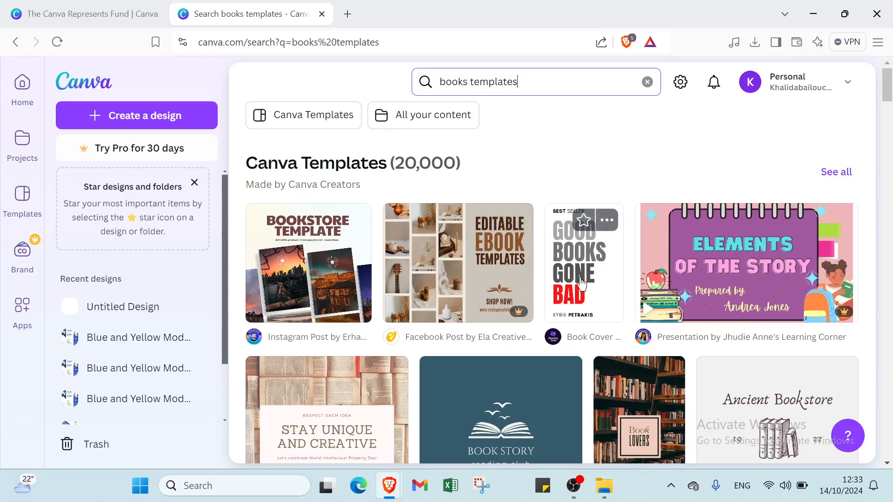
scroll(582, 260, "down", 1)
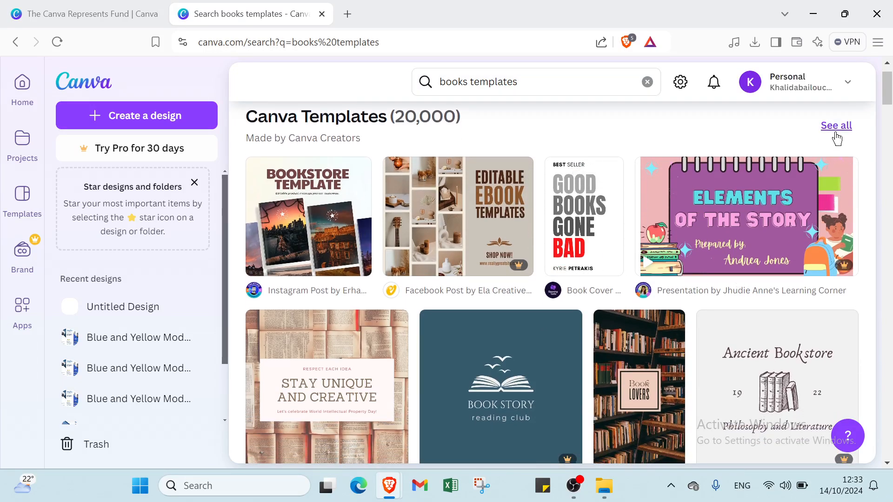
Show all matching Canva templates and filter them to Free pricing only
left_click(837, 127)
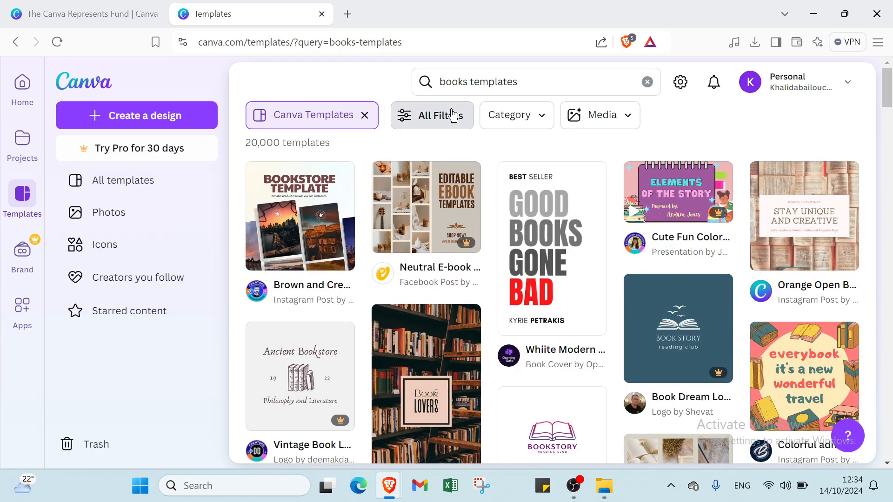
left_click(451, 115)
scroll(76, 256, "down", 1)
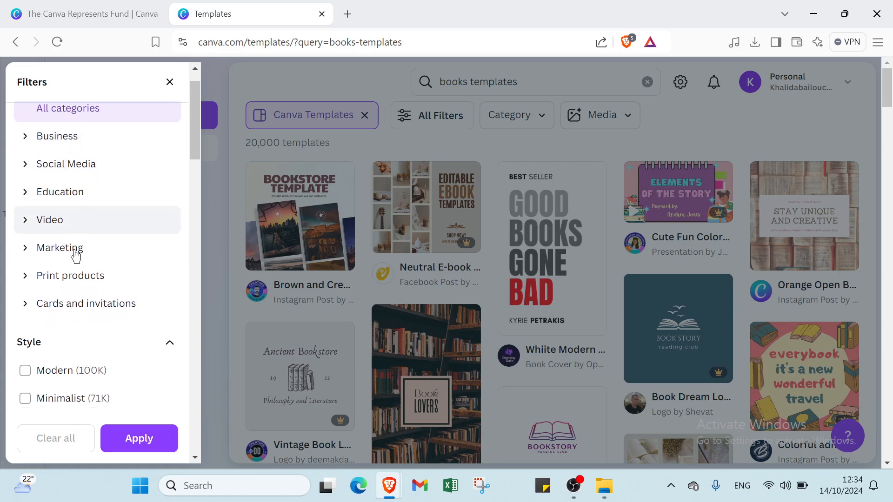
scroll(75, 253, "down", 15)
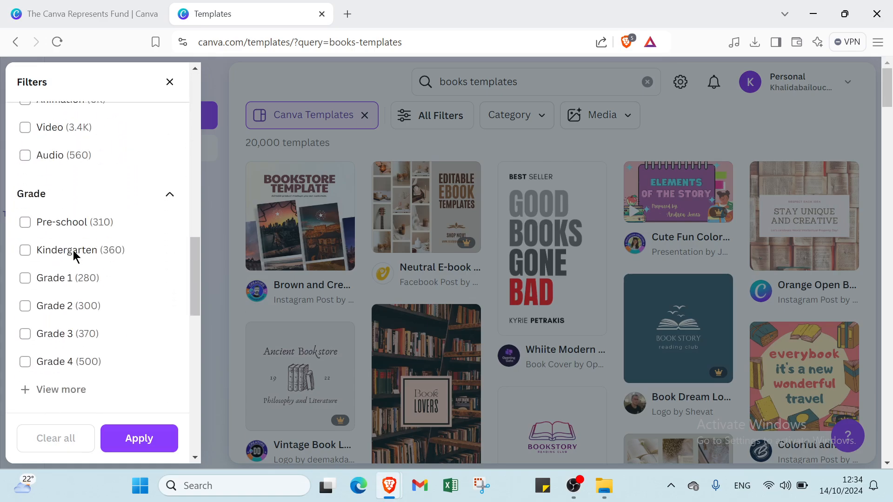
scroll(73, 250, "down", 15)
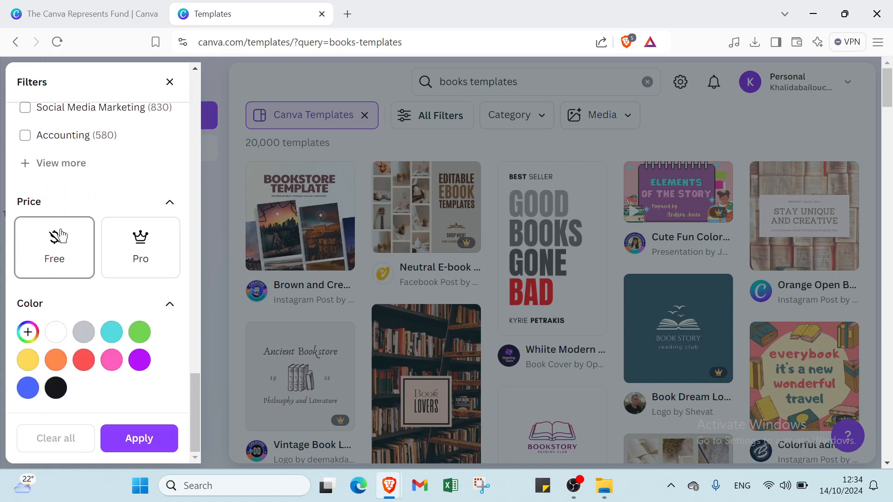
left_click(57, 246)
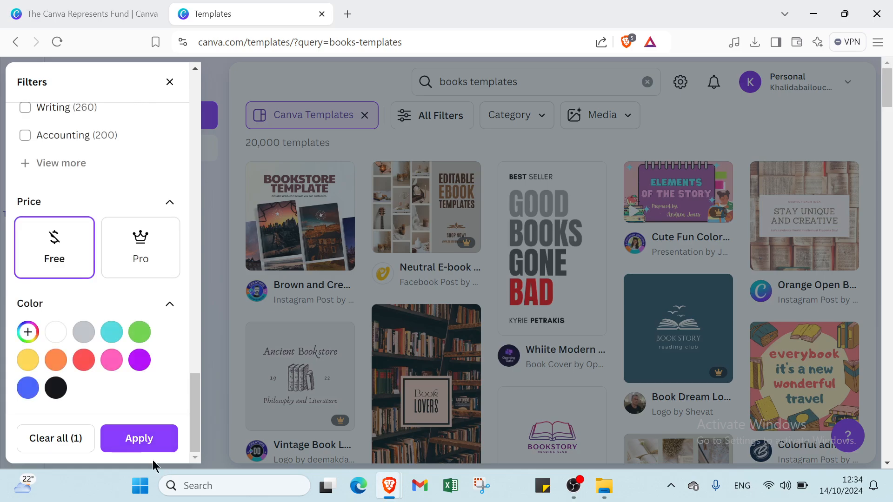
left_click(136, 437)
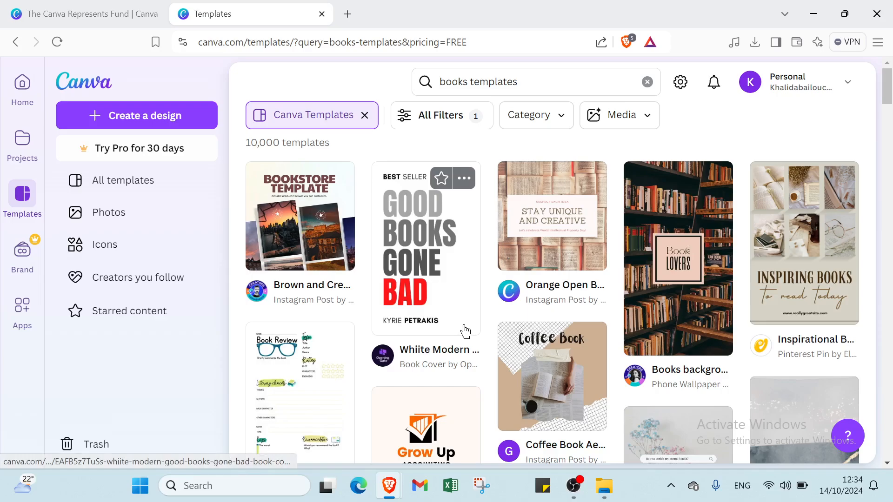
Open a free book template and start customizing it in the editor, looking through its pages
left_click(436, 259)
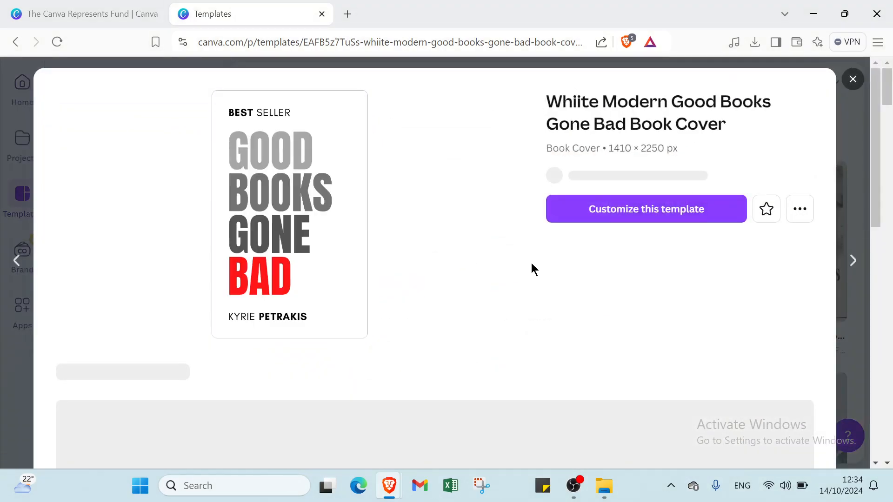
left_click(609, 221)
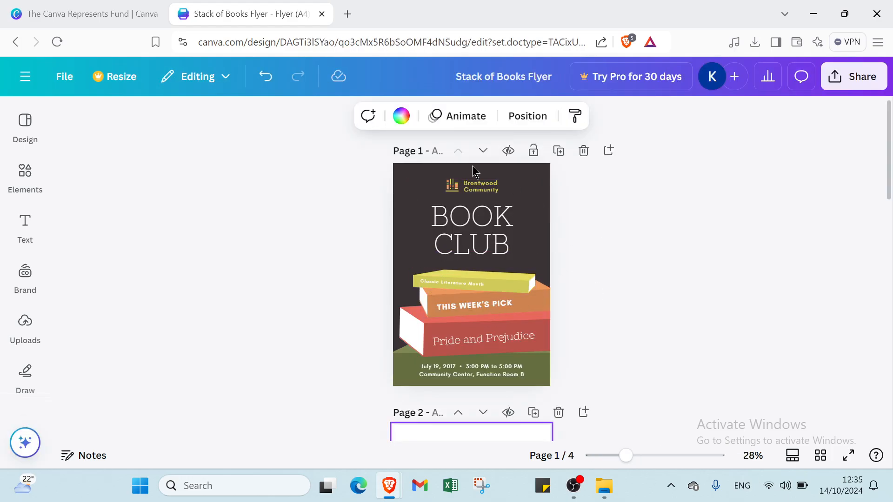
scroll(502, 348, "down", 4)
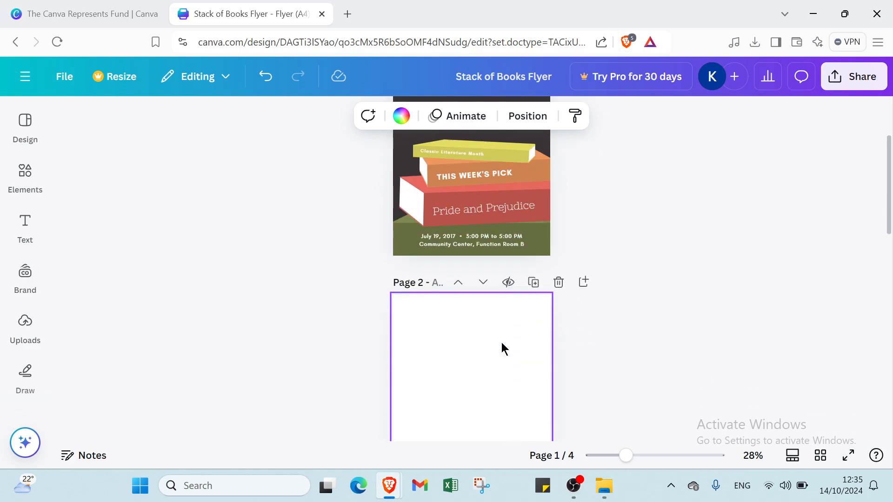
scroll(438, 344, "down", 1)
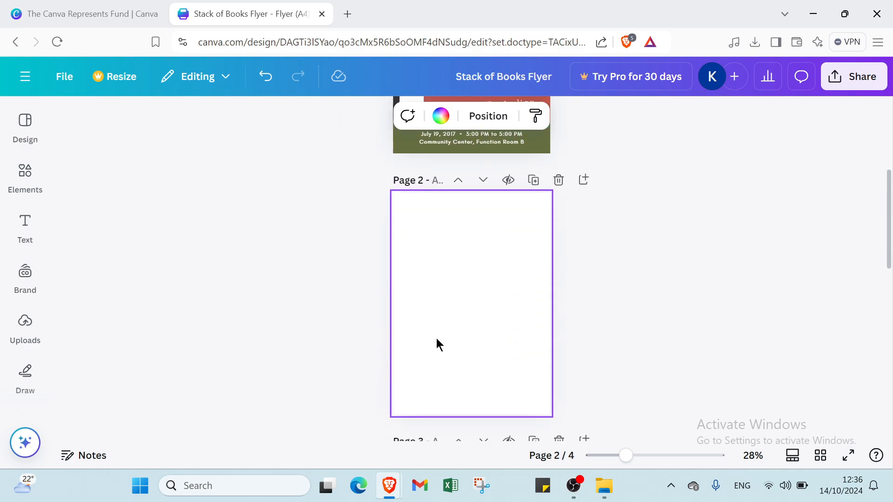
Examine the cover page's elements and its background colour options
scroll(478, 273, "up", 4)
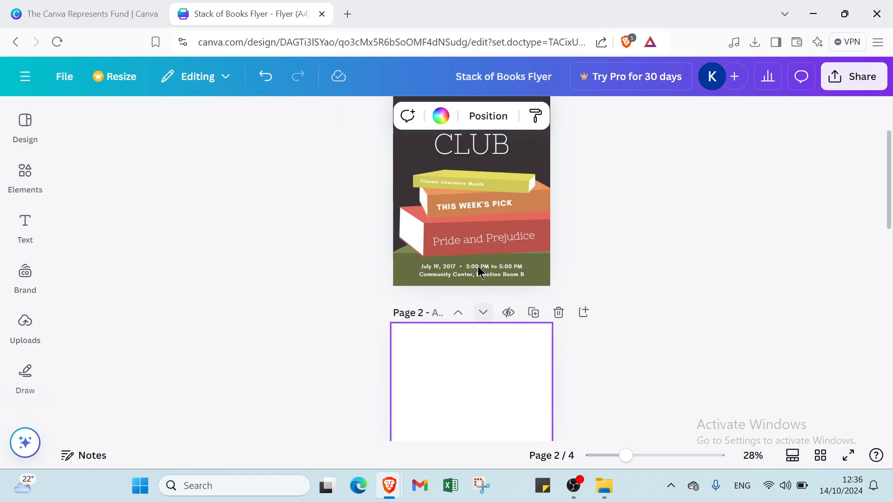
scroll(462, 354, "down", 2)
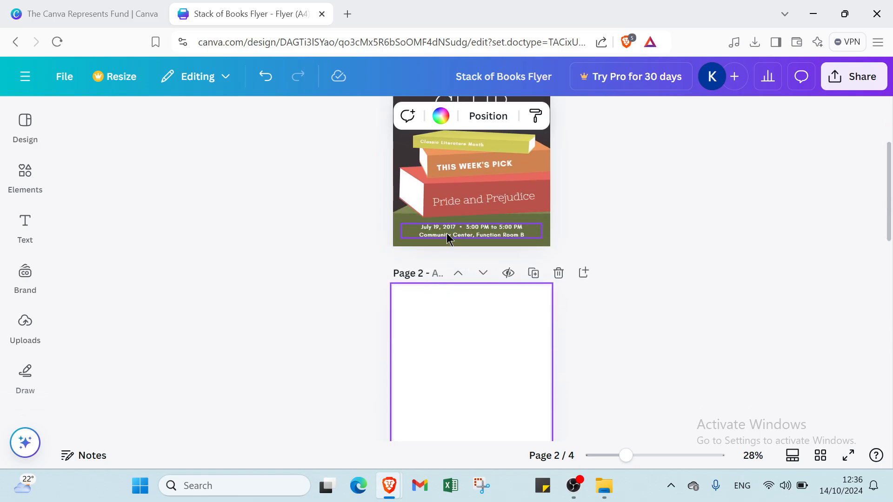
left_click(457, 216)
left_click(718, 192)
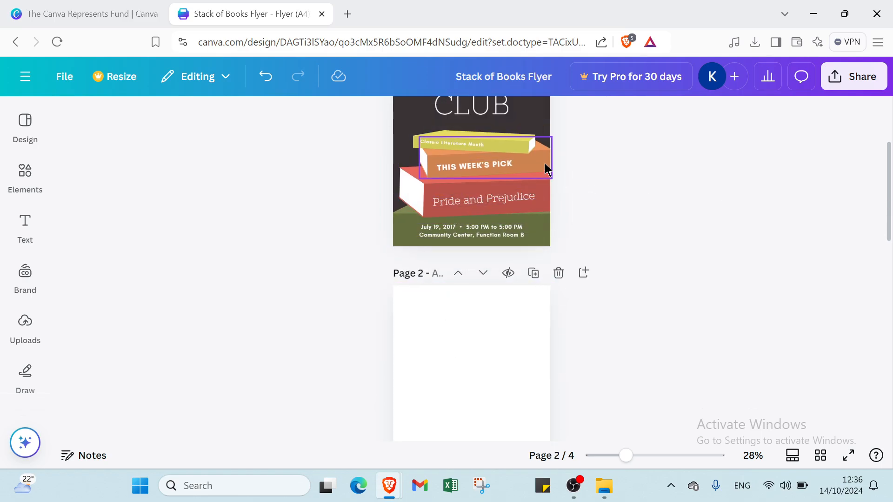
scroll(401, 167, "up", 2)
left_click(407, 141)
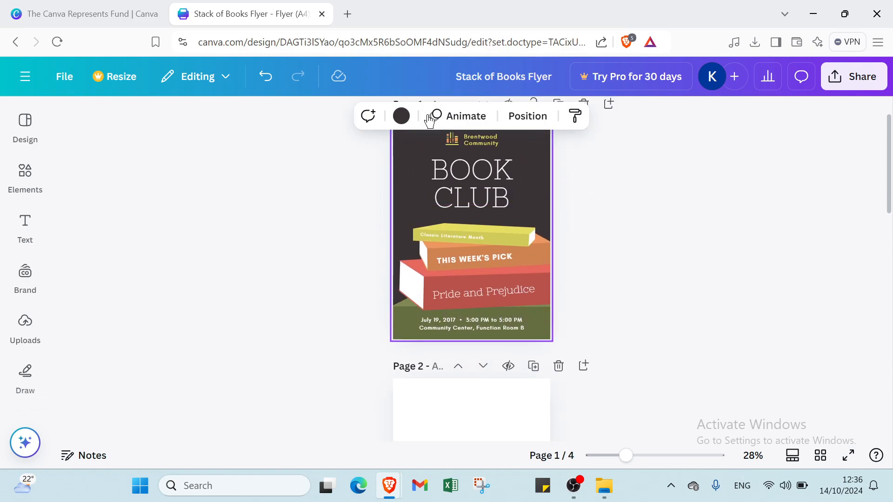
left_click(403, 116)
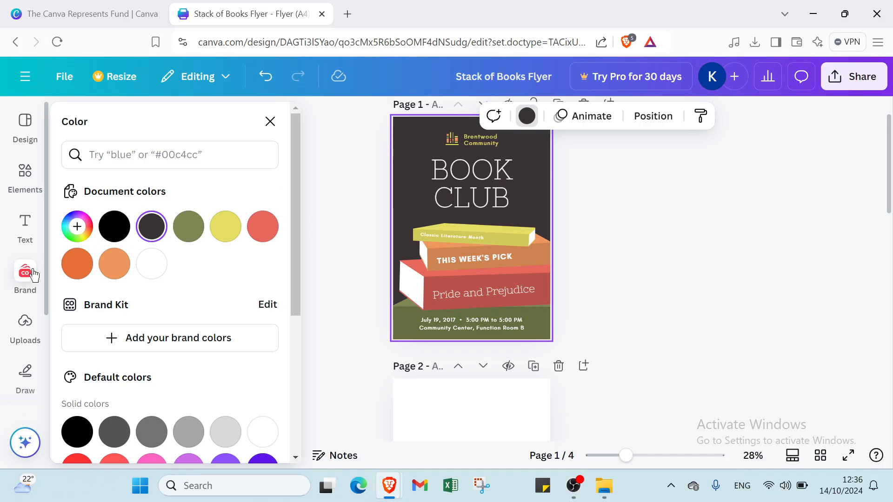
Add the purple light-rays image from uploads to page 2 and stretch it to fill the whole page
left_click(22, 337)
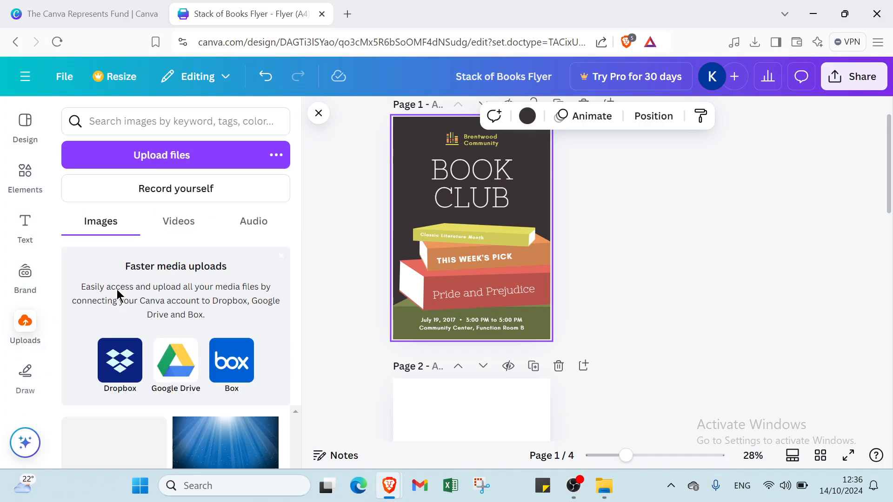
key("Down")
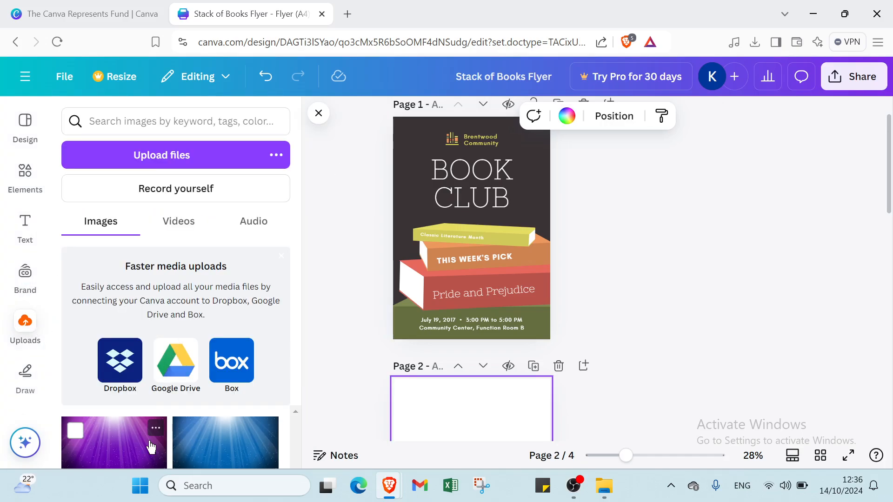
left_click(105, 442)
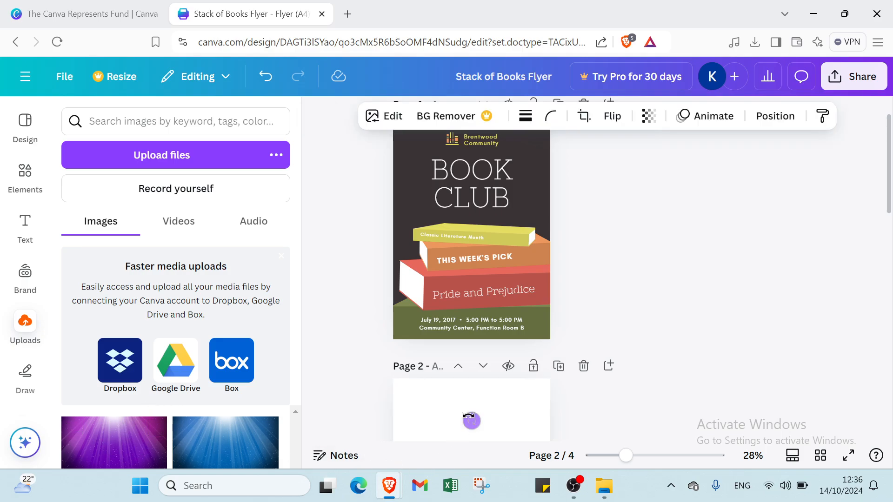
left_click_drag(473, 419, 470, 420)
scroll(489, 417, "down", 4)
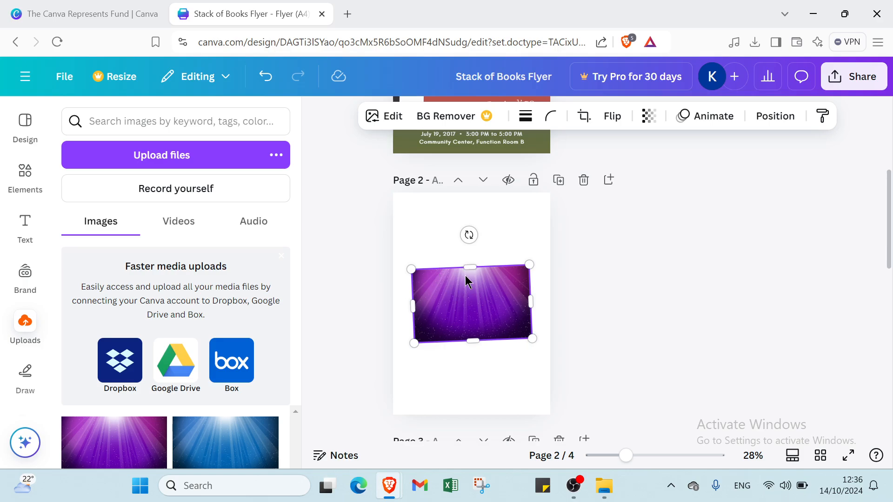
left_click_drag(469, 235, 472, 231)
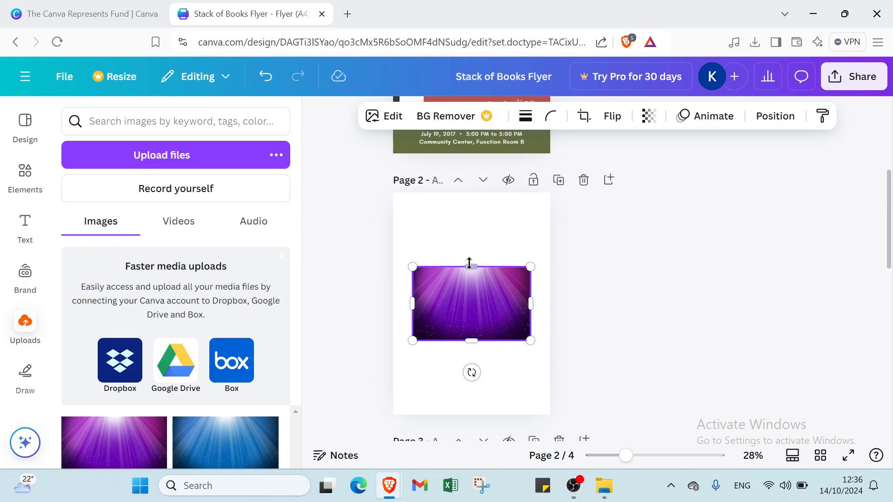
left_click_drag(468, 261, 460, 190)
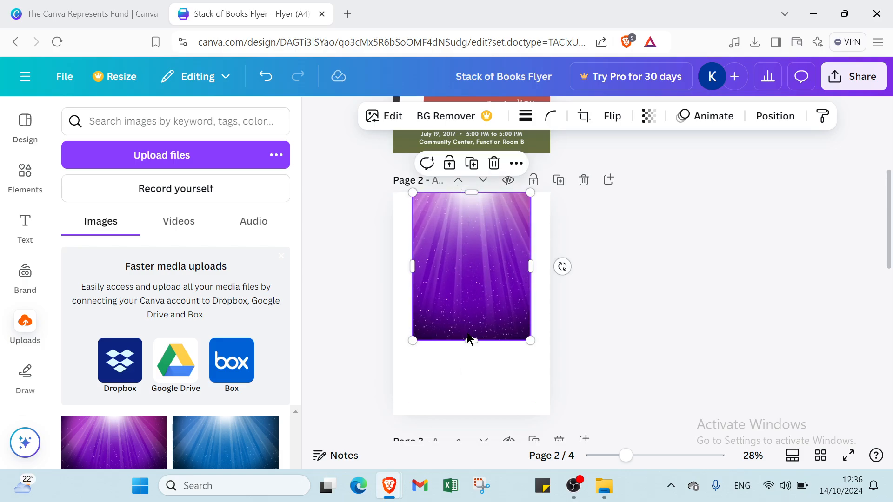
left_click_drag(466, 340, 447, 408)
left_click_drag(449, 408, 449, 411)
left_click_drag(414, 303, 393, 302)
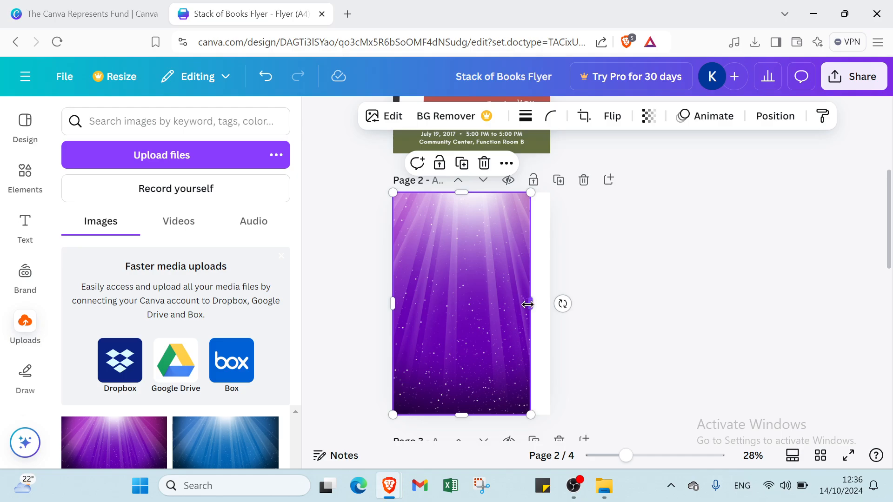
left_click_drag(528, 304, 549, 298)
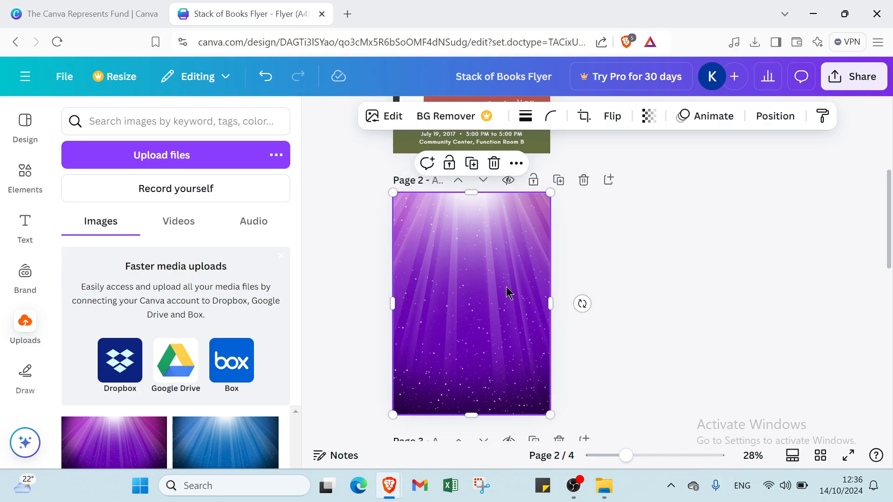
left_click(599, 324)
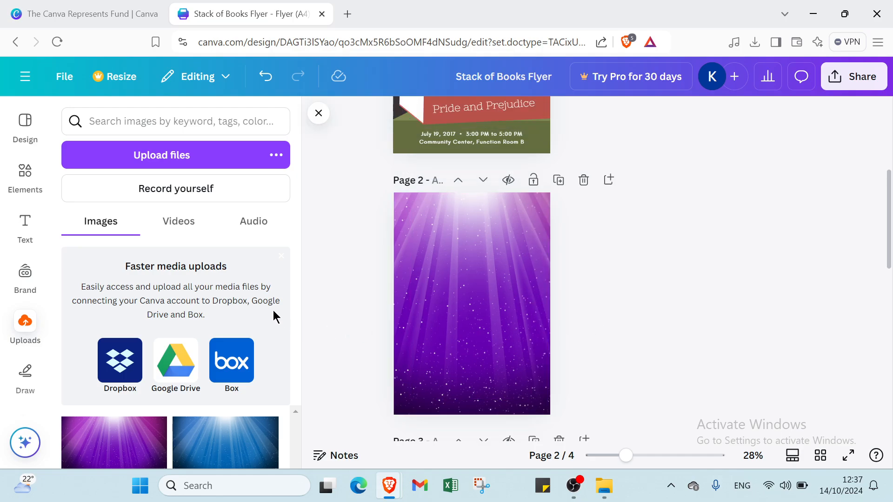
Add a heading text box to page 2 and move it to the top of the page
left_click(27, 233)
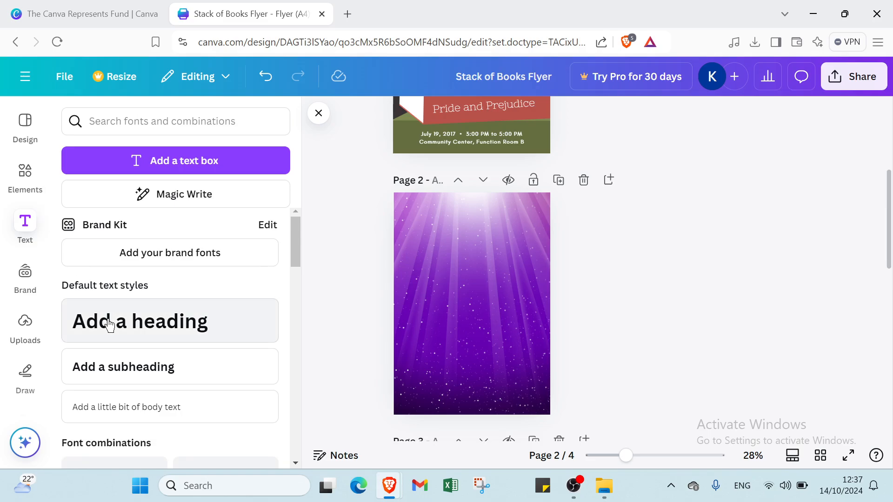
left_click(129, 332)
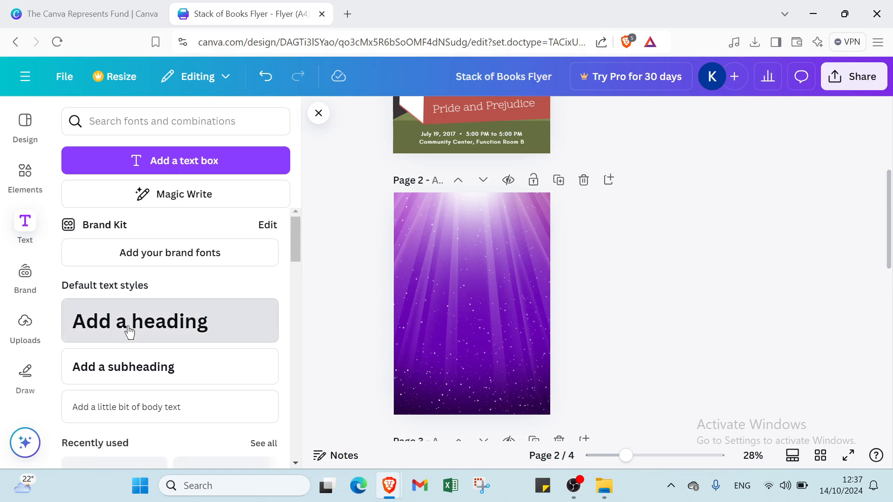
double_click(508, 304)
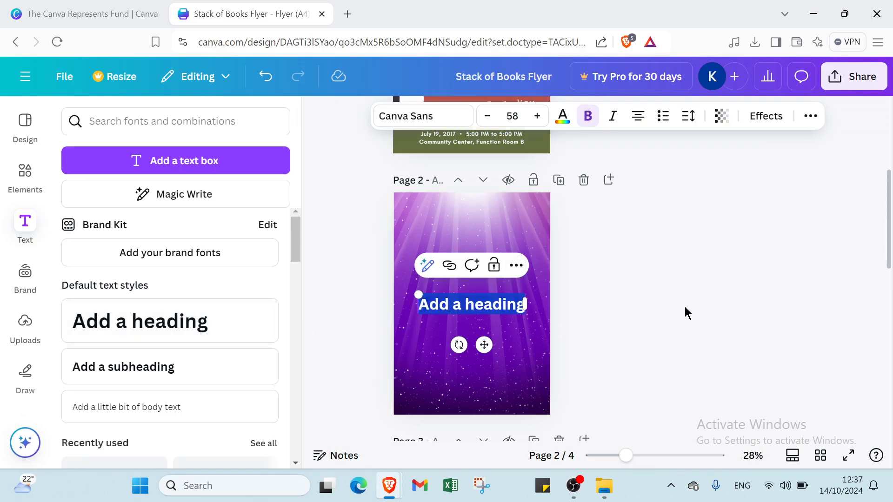
left_click(504, 303)
left_click_drag(505, 303, 495, 205)
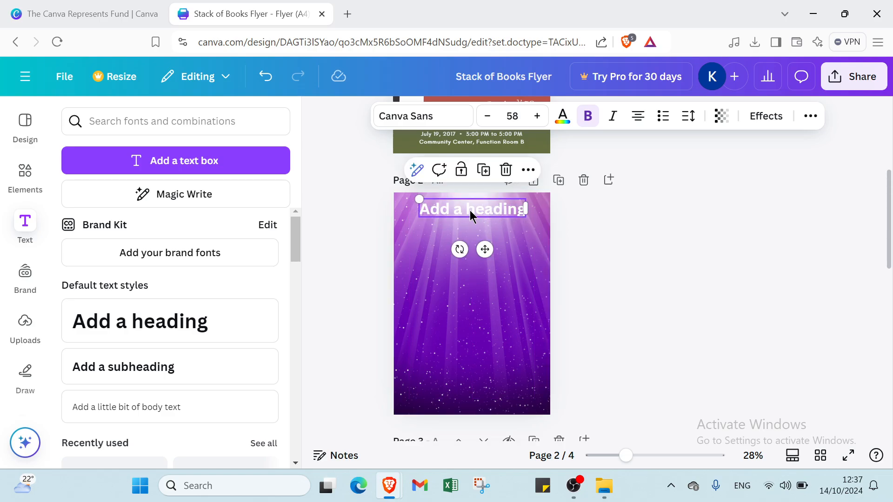
Set the heading's font size to 64 and its text colour to white
left_click(512, 116)
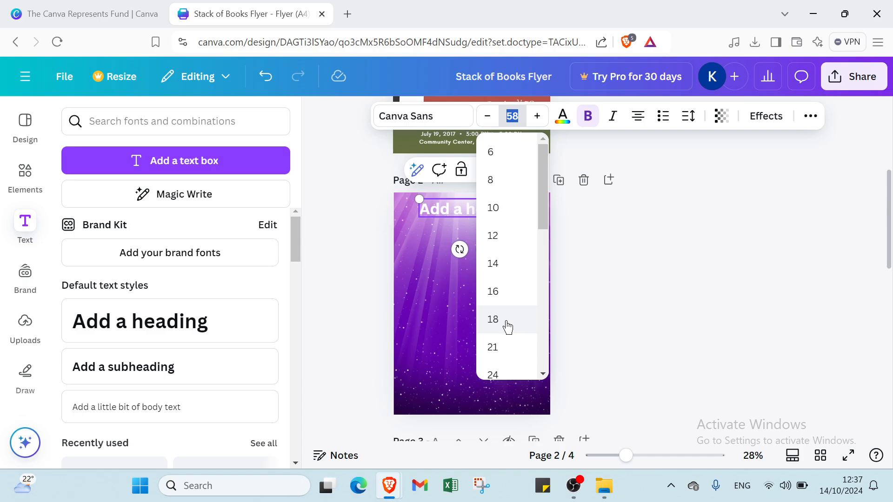
scroll(508, 328, "down", 6)
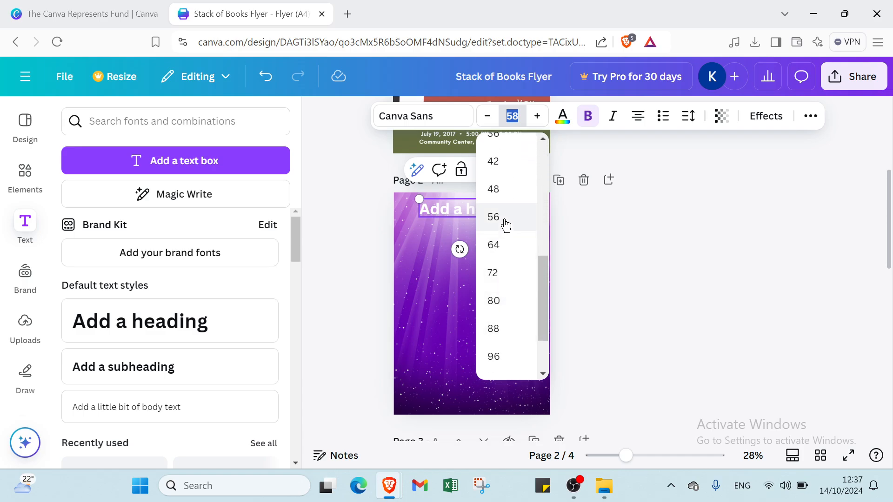
left_click(492, 246)
double_click(479, 215)
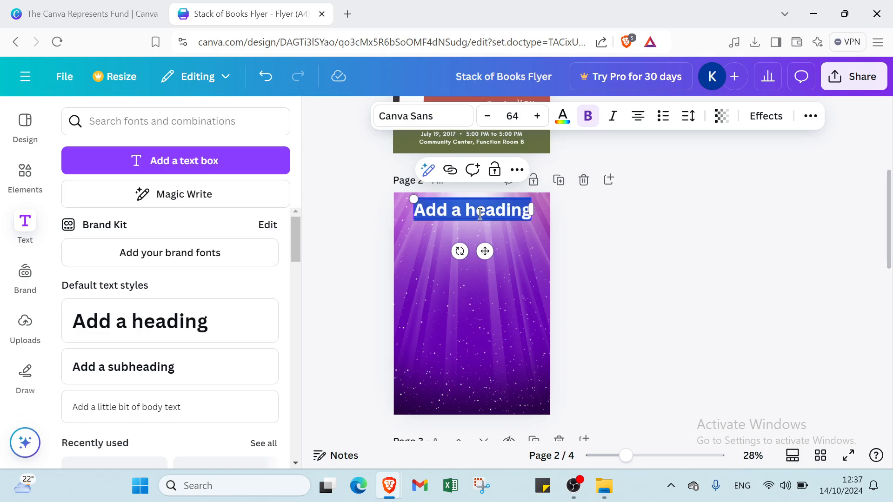
left_click(562, 120)
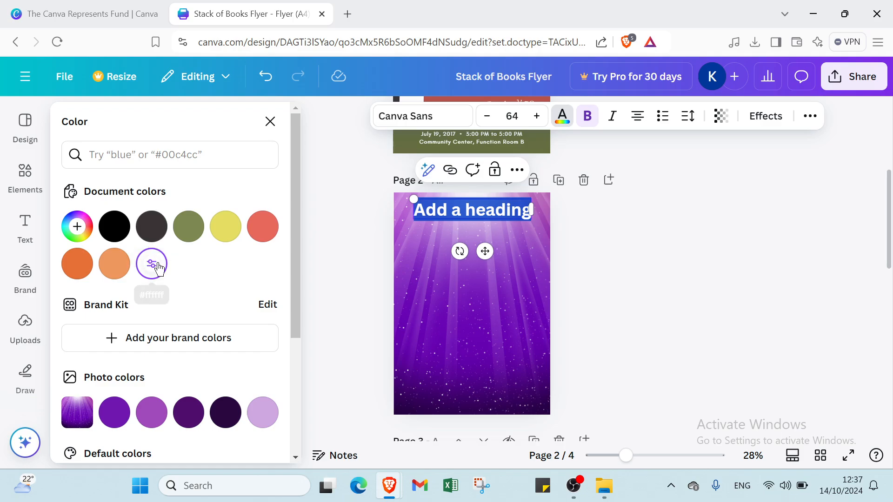
scroll(220, 321, "down", 4)
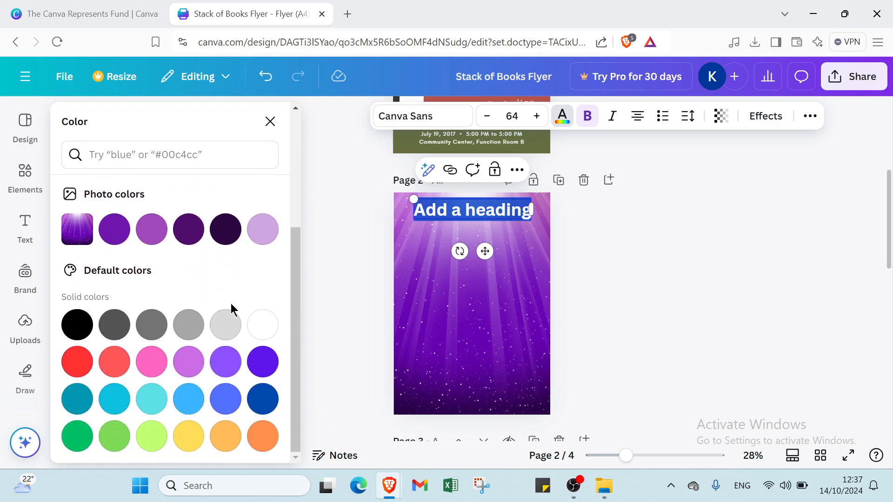
left_click(271, 331)
Replace the heading text with DEAR ME
type("h")
key("BackSpace")
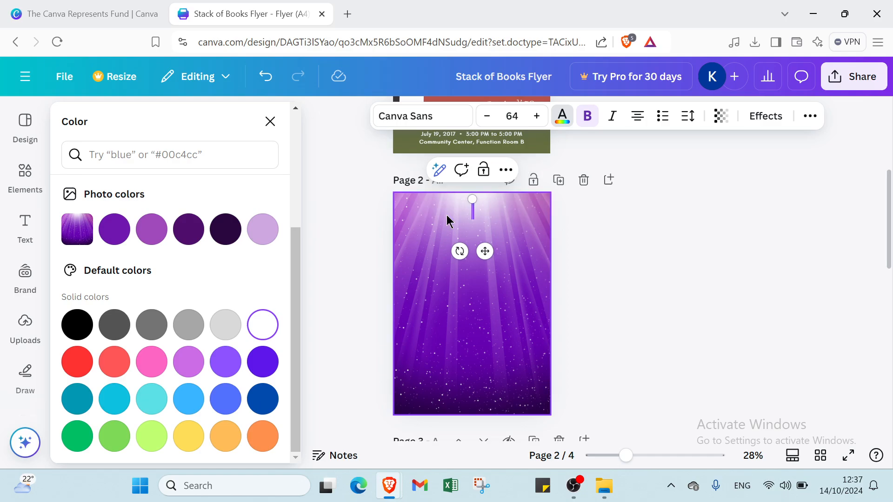
type("dea")
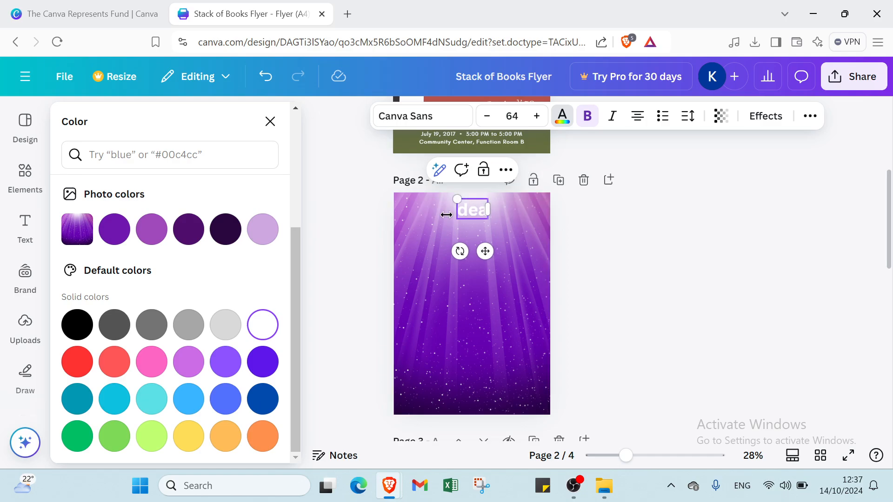
key("BackSpace")
key("BackSpace")
key("BackSpace")
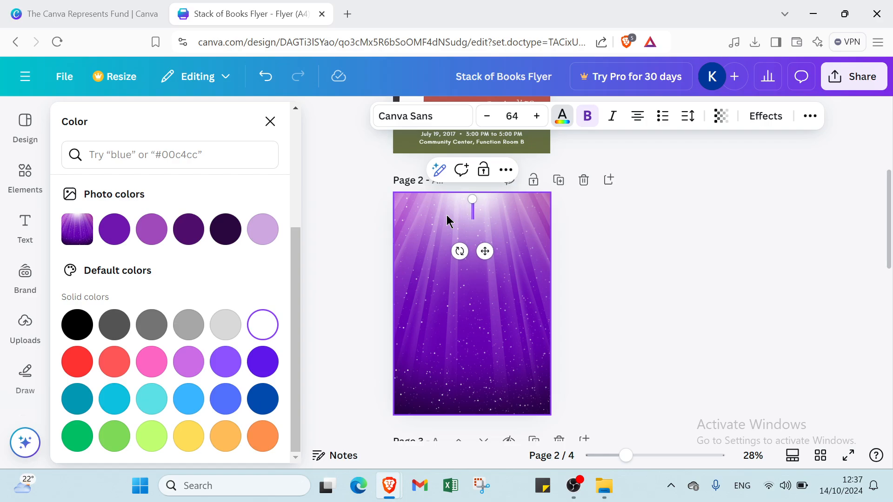
type("DEA")
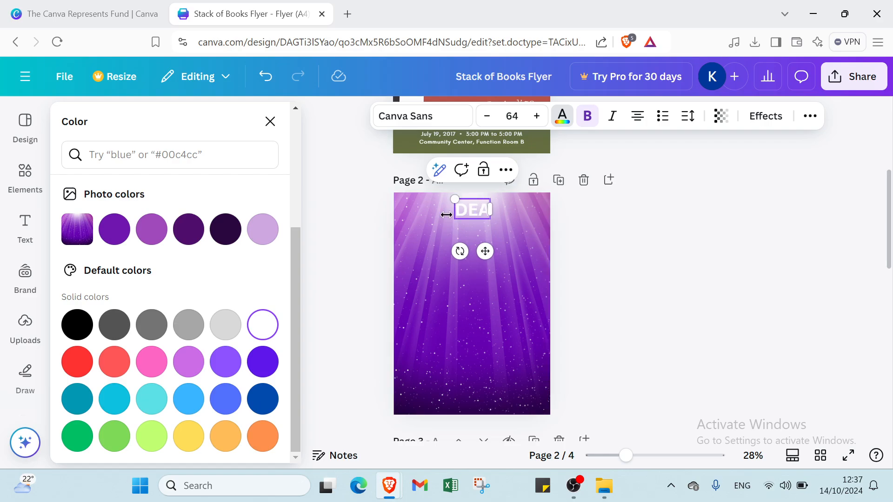
type("R ME")
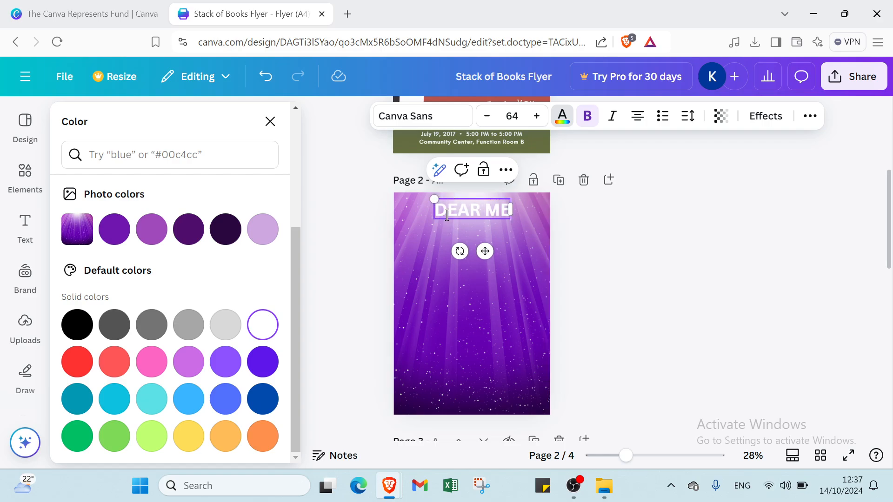
key("Return")
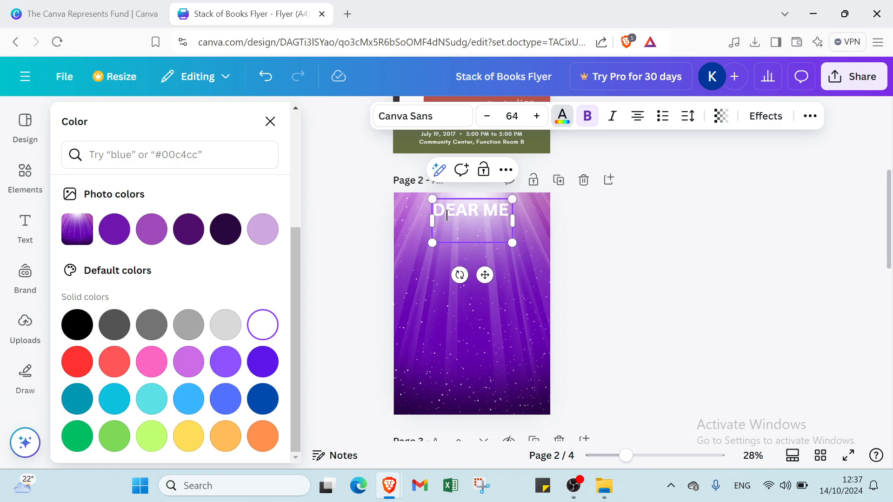
key("BackSpace")
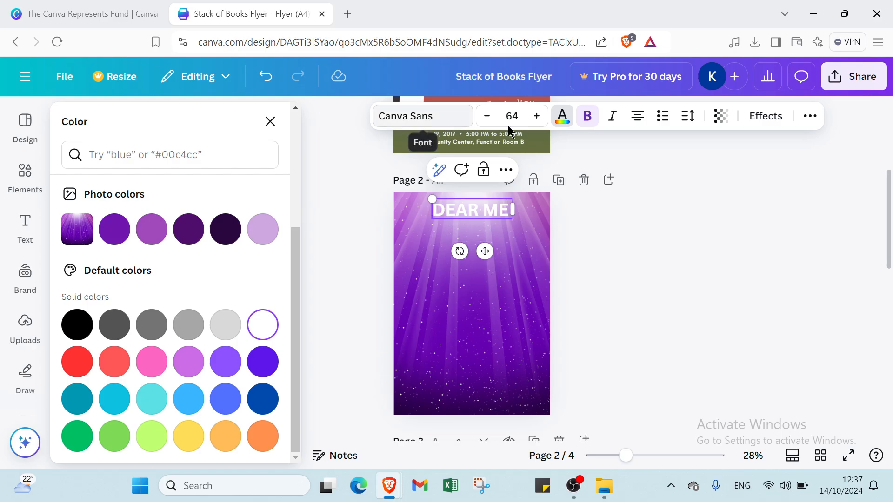
left_click(506, 254)
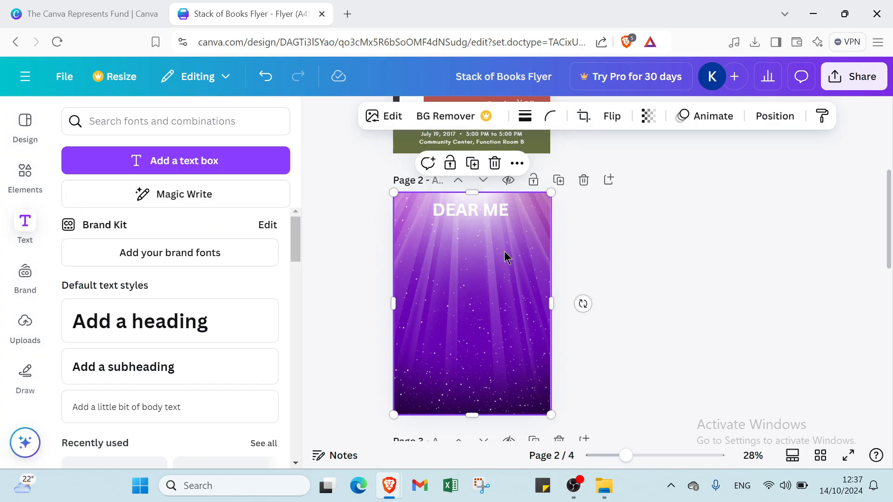
Add a subheading text box to page 2 and move it just below the heading near the left edge
left_click(151, 380)
double_click(474, 305)
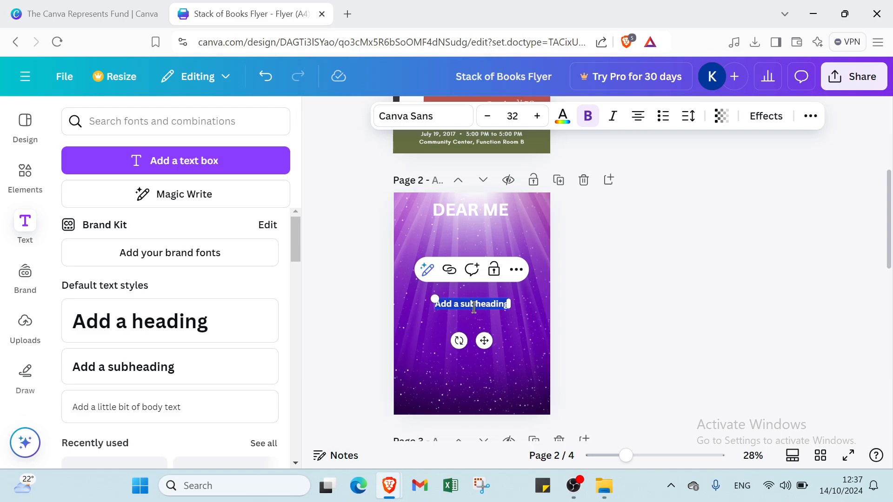
left_click(594, 321)
left_click(499, 306)
left_click_drag(500, 306, 460, 238)
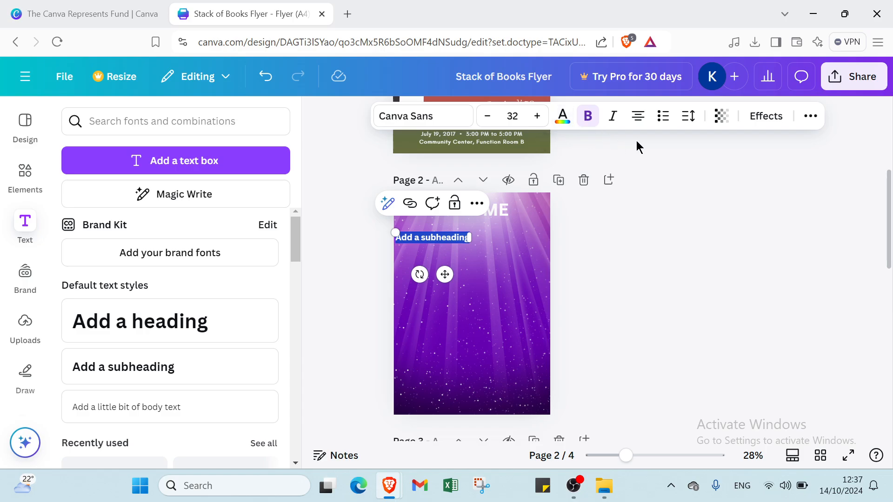
scroll(519, 307, "down", 7)
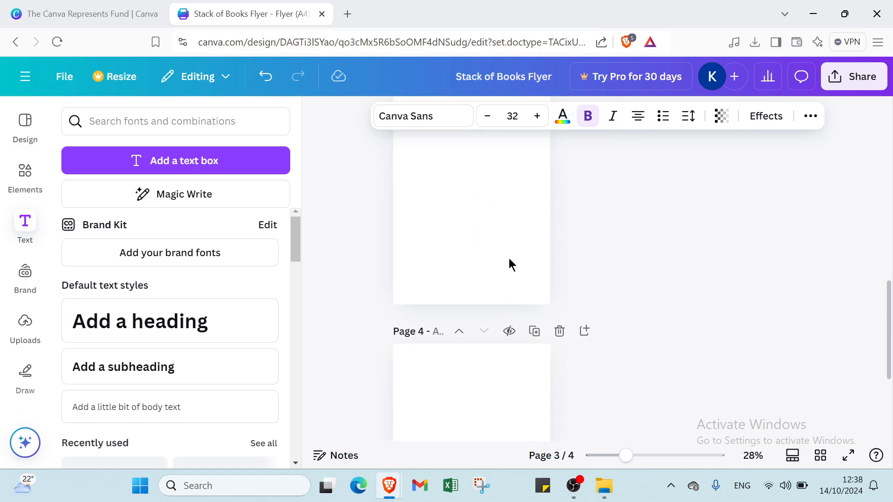
scroll(510, 260, "down", 4)
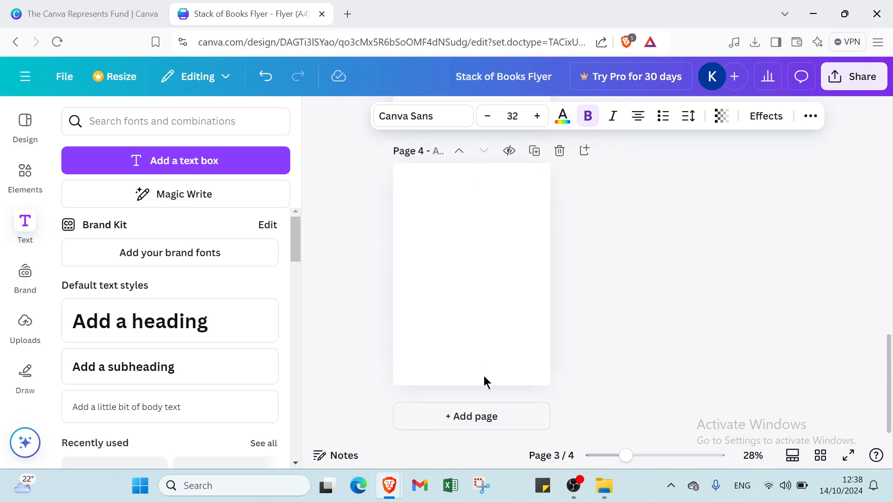
Add two blank pages to the design and duplicate the DEAR ME page
left_click(482, 424)
left_click(471, 414)
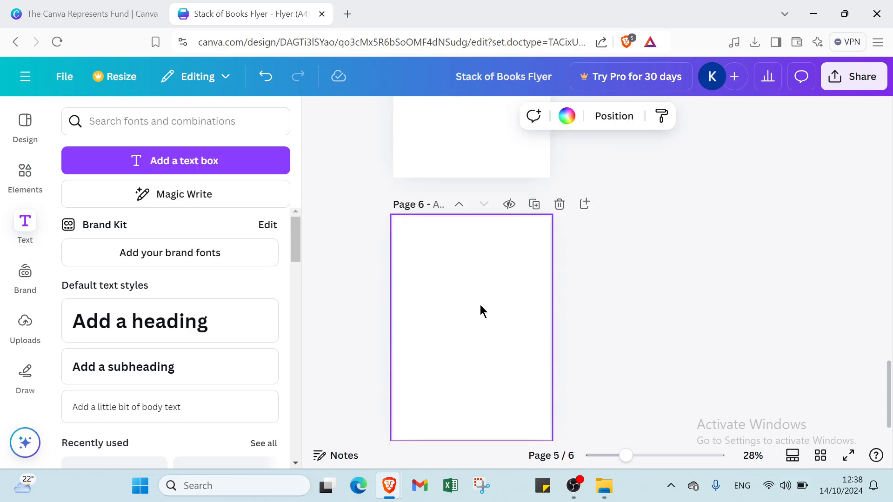
scroll(481, 305, "up", 20)
scroll(562, 330, "down", 3)
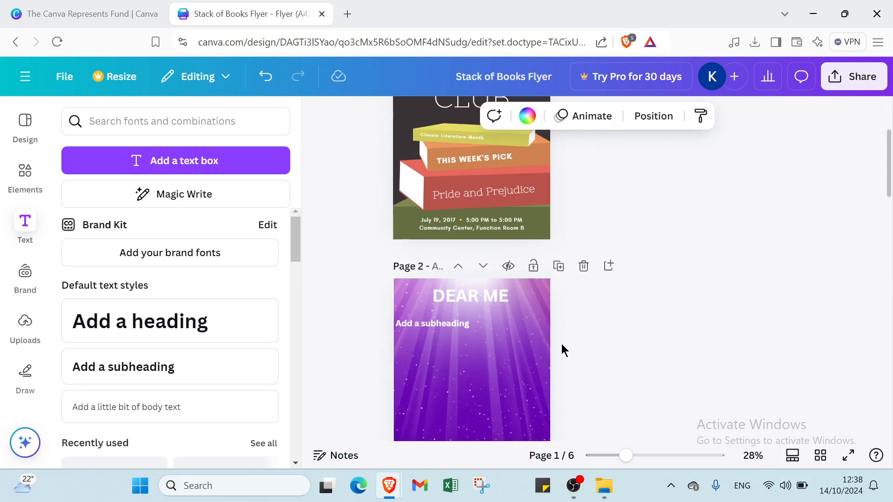
left_click(558, 269)
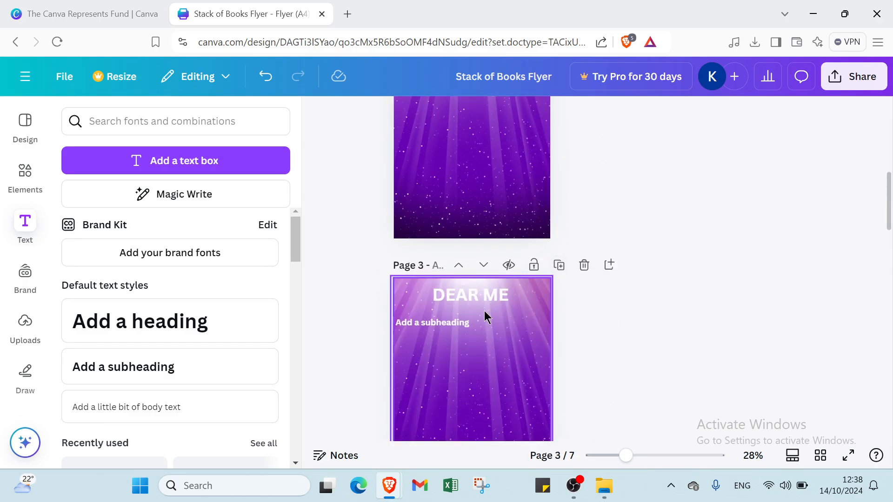
Change the page 1 cover background colour to purple from the photo colours
scroll(478, 225, "up", 8)
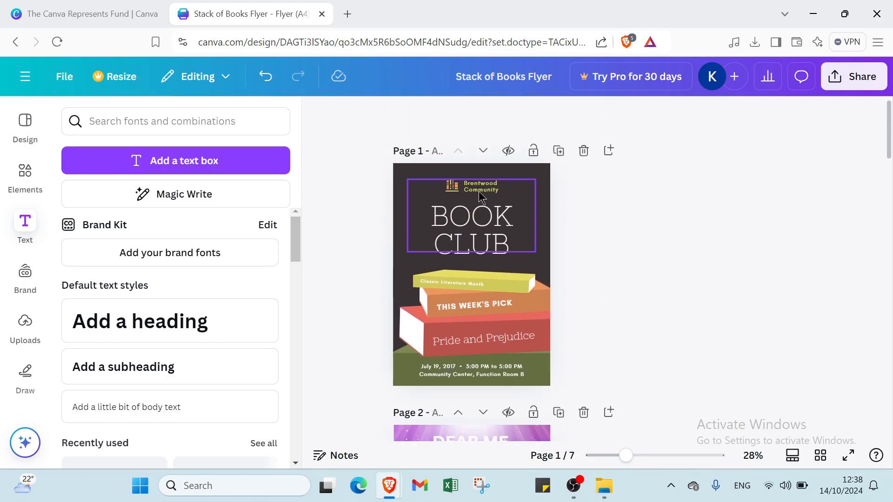
left_click(416, 176)
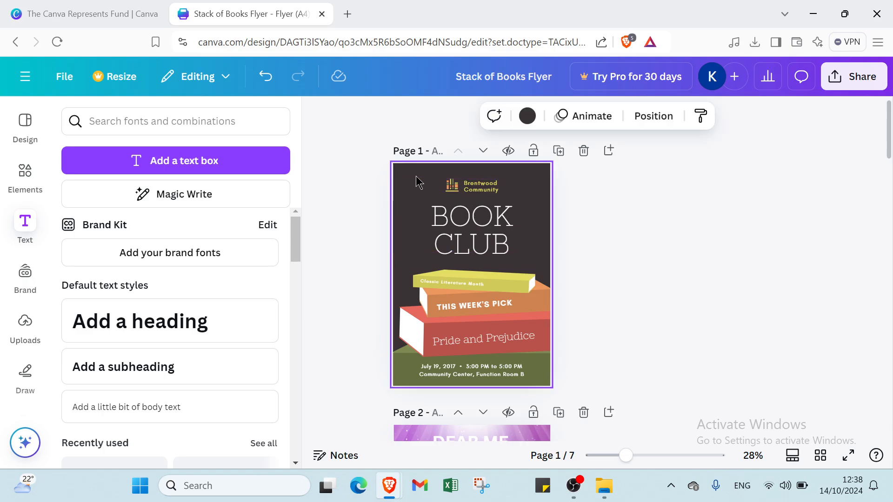
left_click(529, 117)
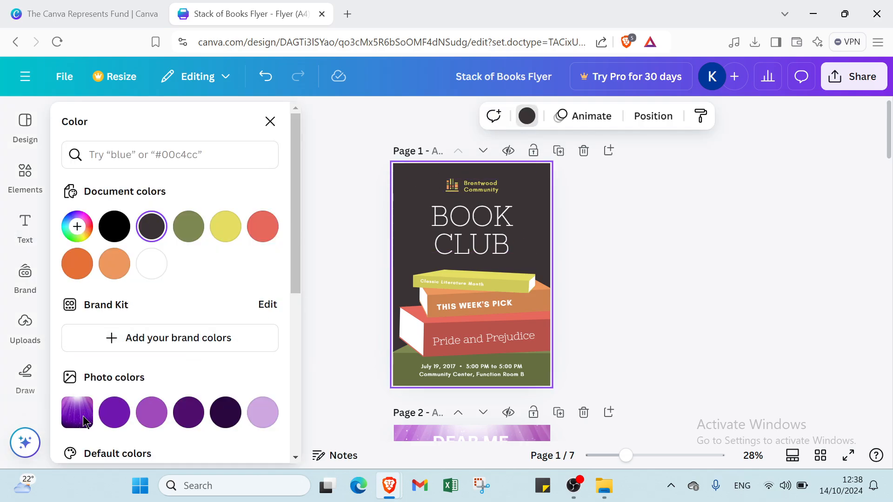
left_click(114, 413)
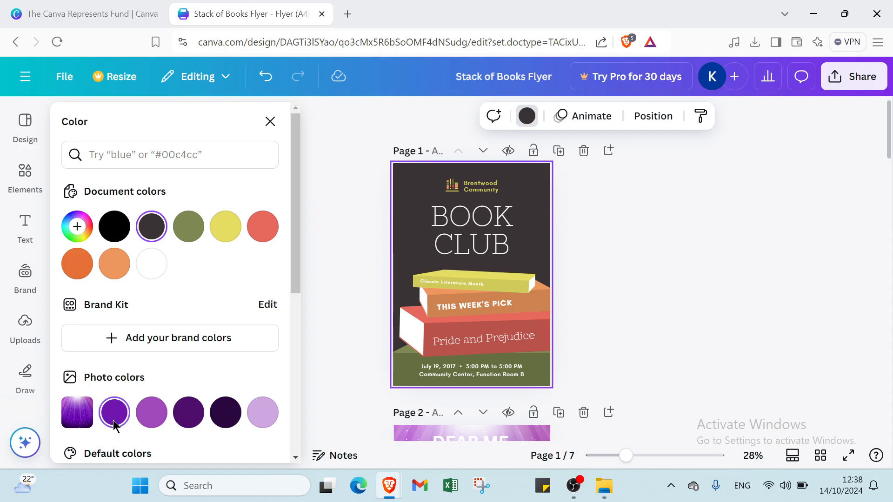
scroll(84, 402, "down", 4)
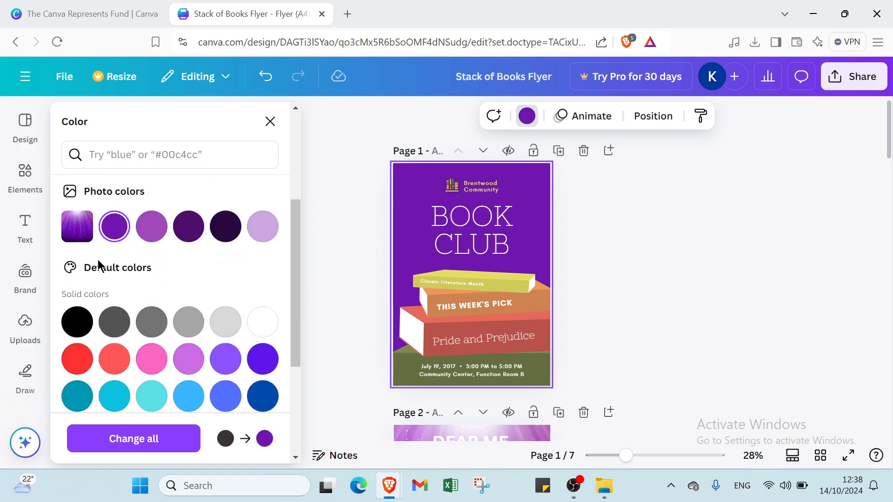
left_click(150, 227)
left_click(111, 228)
right_click(74, 229)
left_click(144, 209)
scroll(234, 230, "up", 3)
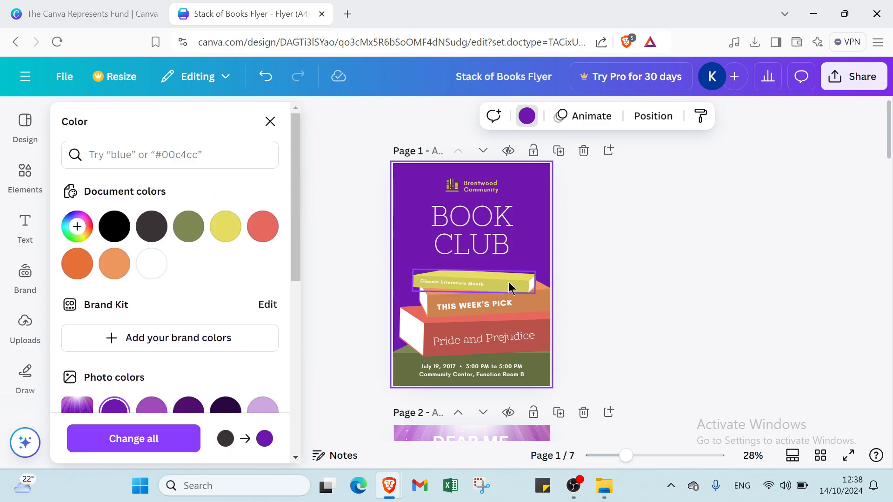
Recolour the top book shape on the cover to dark purple
left_click(493, 285)
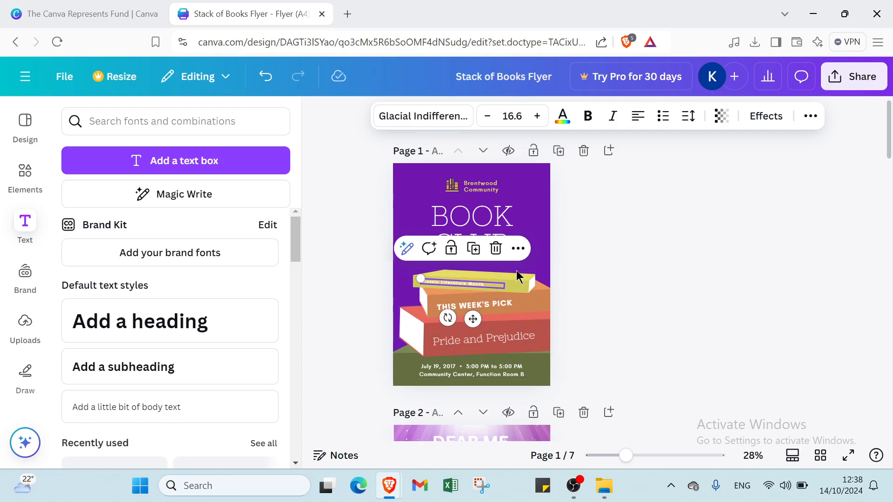
left_click(520, 291)
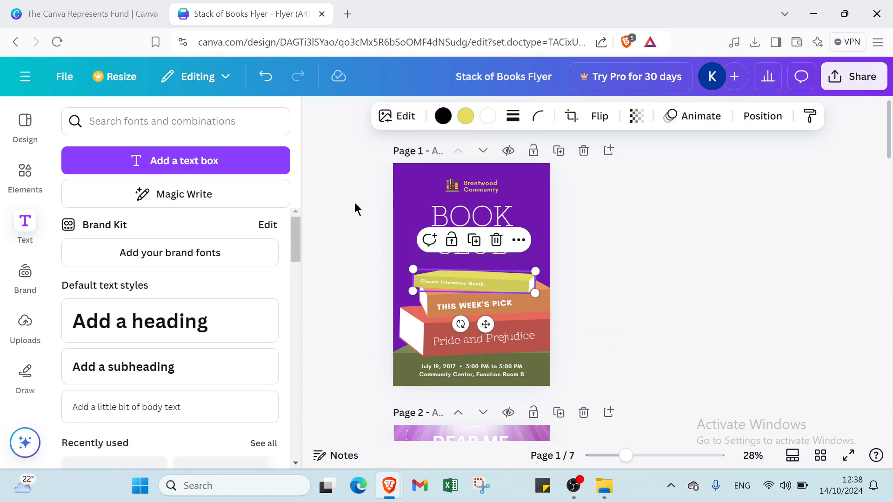
left_click(467, 116)
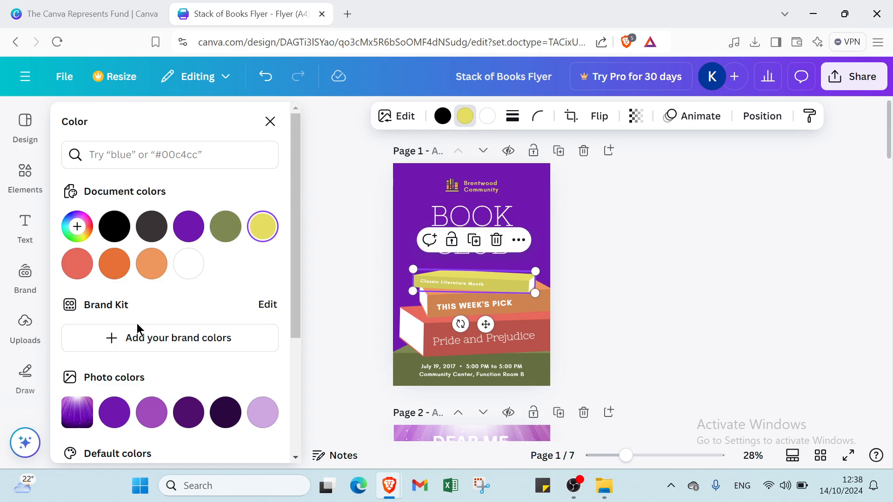
left_click(114, 416)
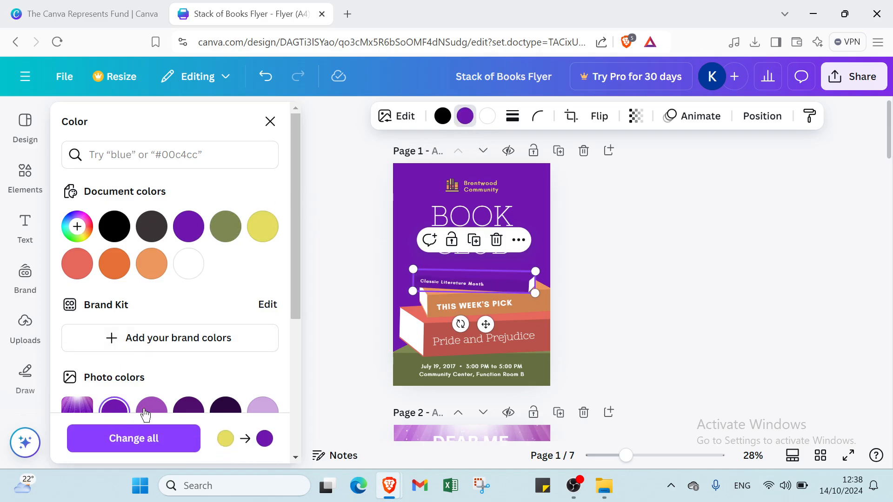
left_click(188, 407)
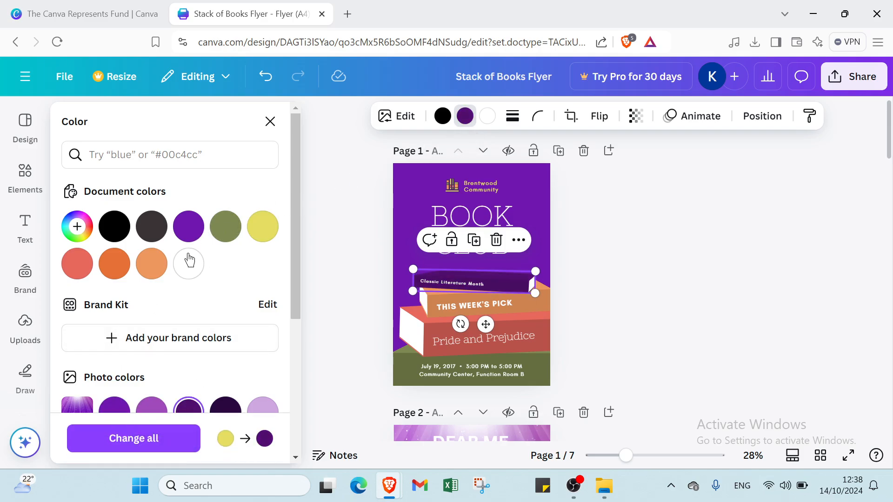
Recolour the middle book shape on the cover to the darkest purple
left_click(458, 305)
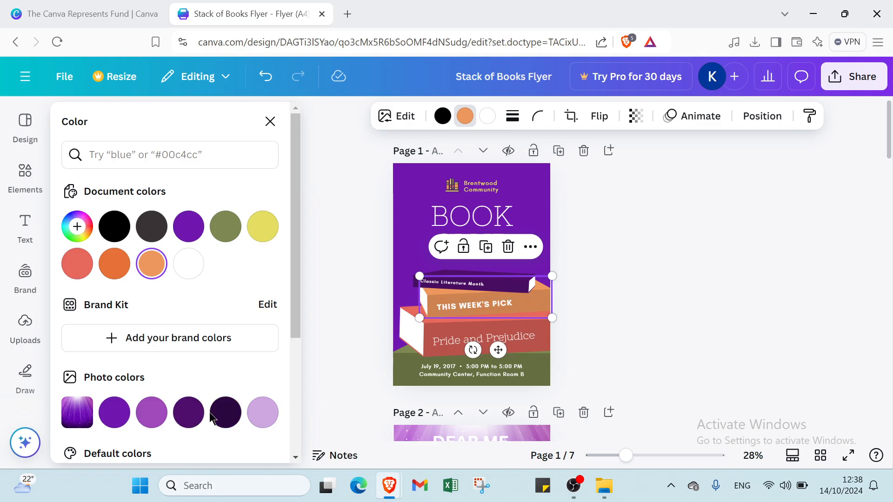
left_click(225, 414)
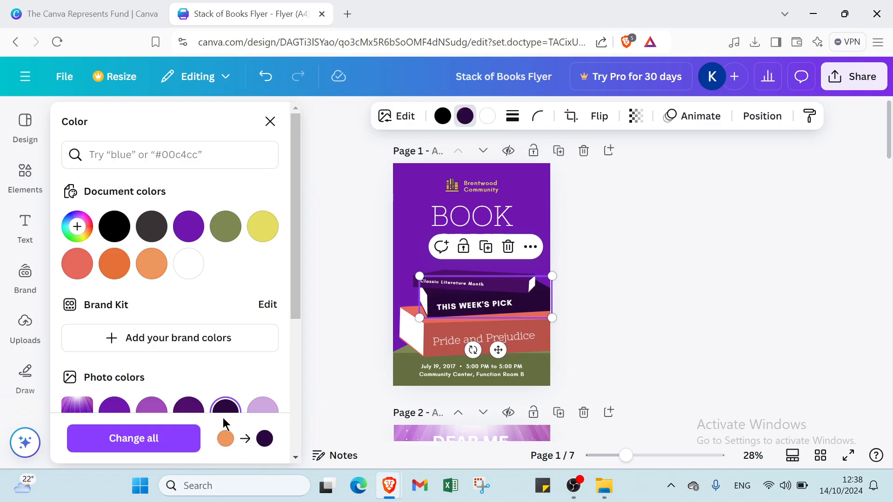
left_click(436, 347)
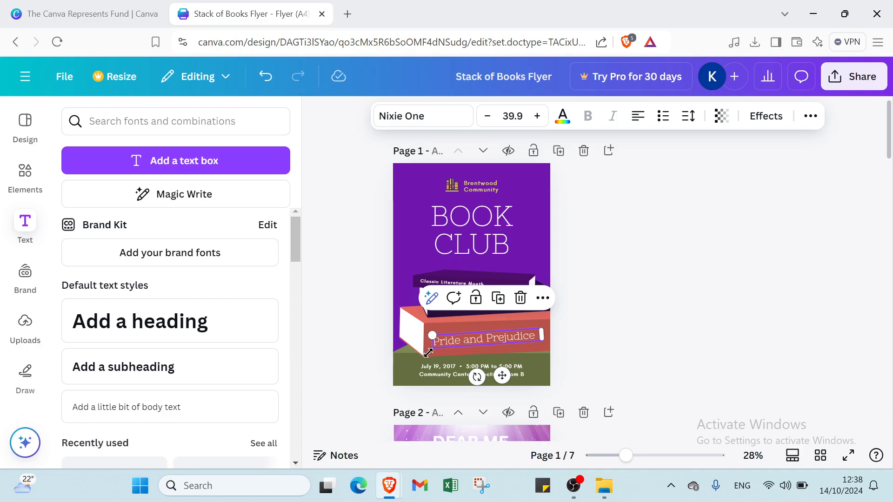
scroll(530, 372, "down", 5)
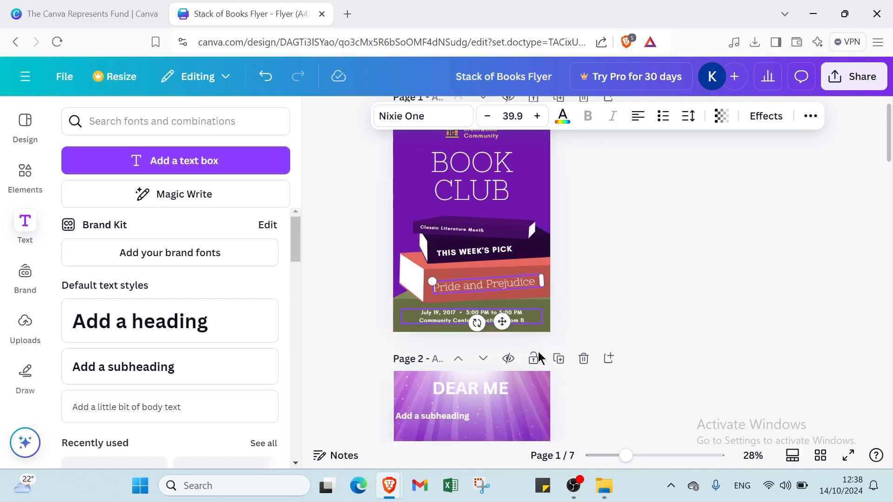
scroll(535, 361, "down", 12)
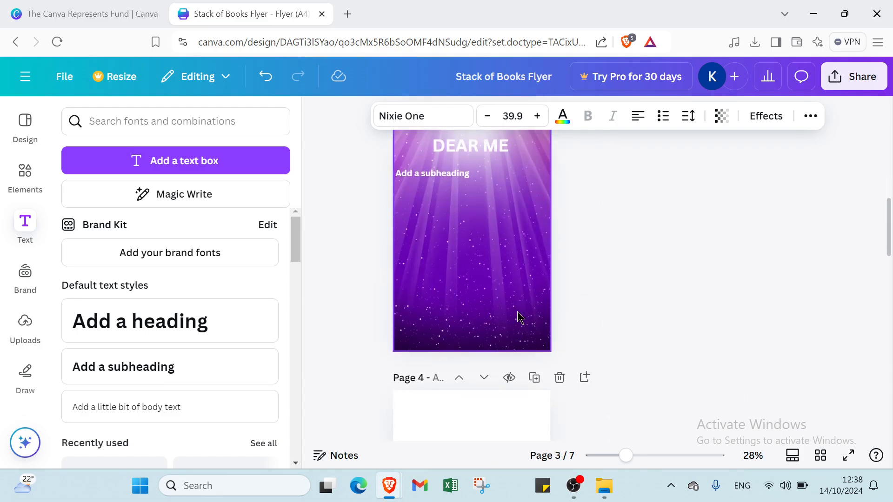
scroll(510, 275, "up", 6)
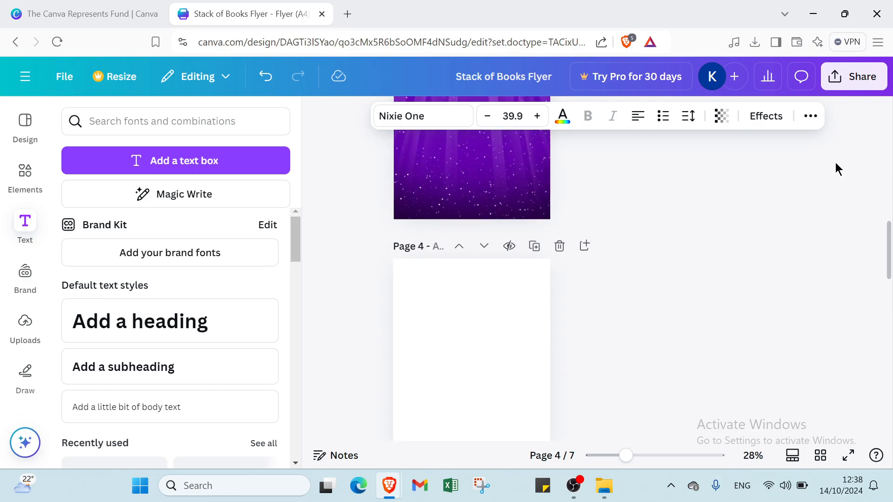
Open the Simplebooklet Flip publishing option from the share menu and connect it
left_click(850, 87)
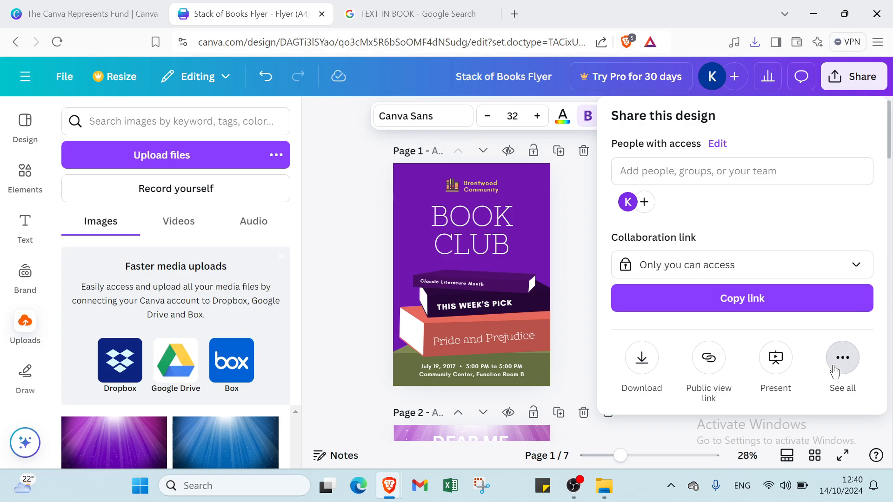
left_click(835, 372)
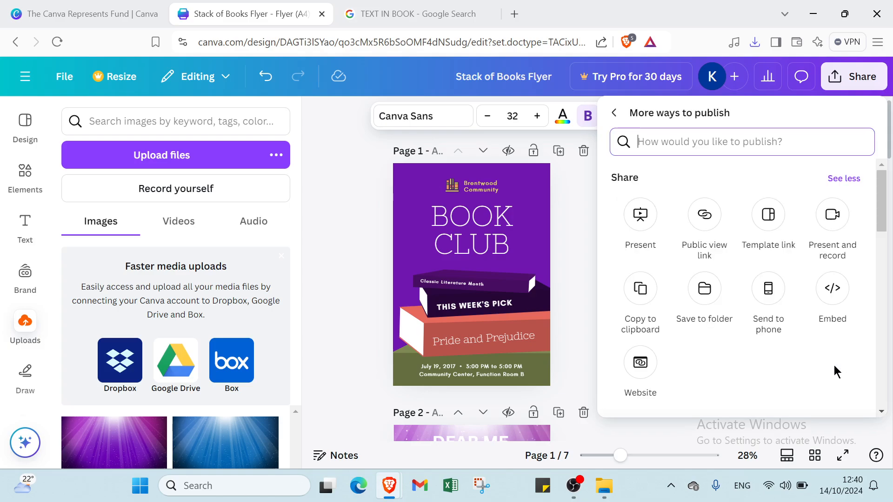
scroll(688, 214, "down", 5)
scroll(696, 233, "down", 5)
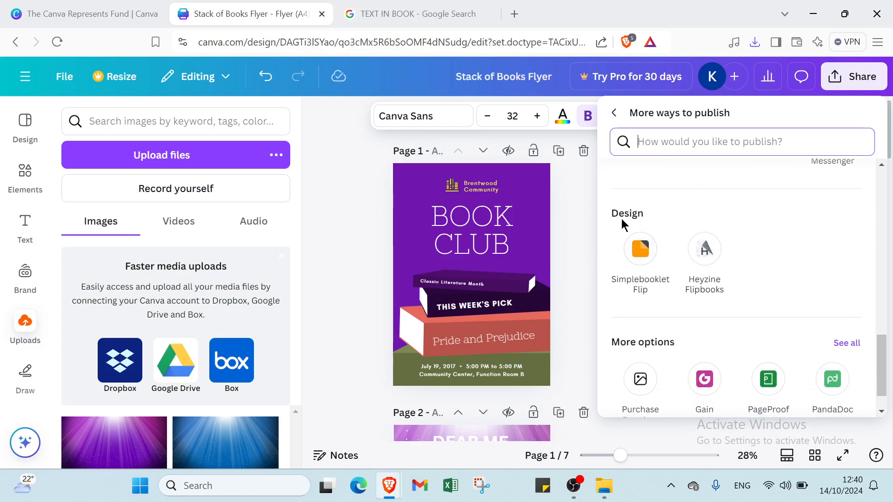
left_click(649, 259)
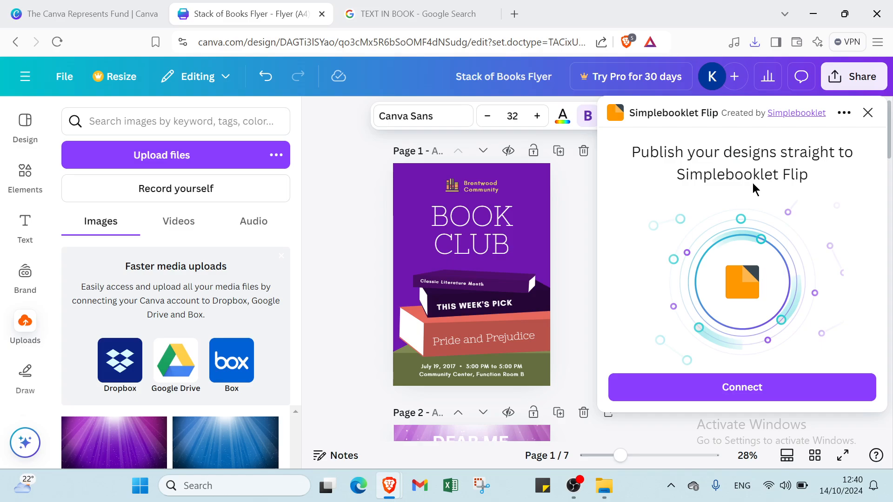
left_click(704, 391)
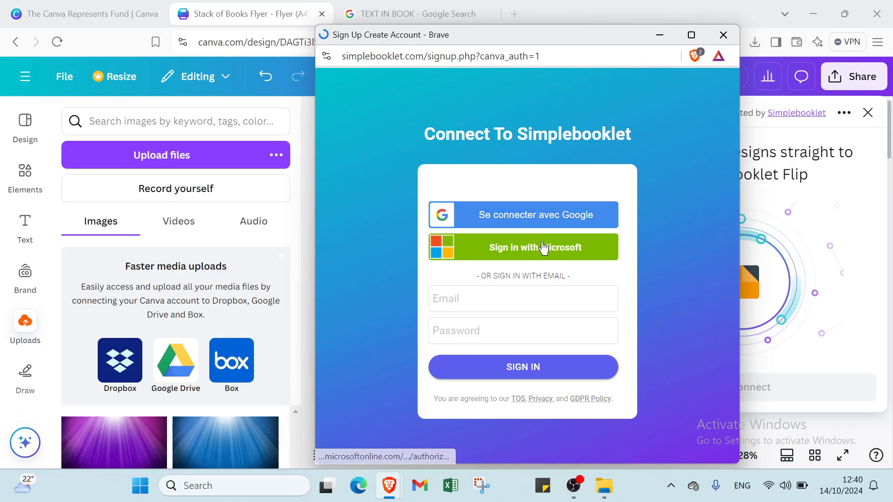
Sign in to Simplebooklet with the account e-mail and password, and decline saving the password
left_click(518, 290)
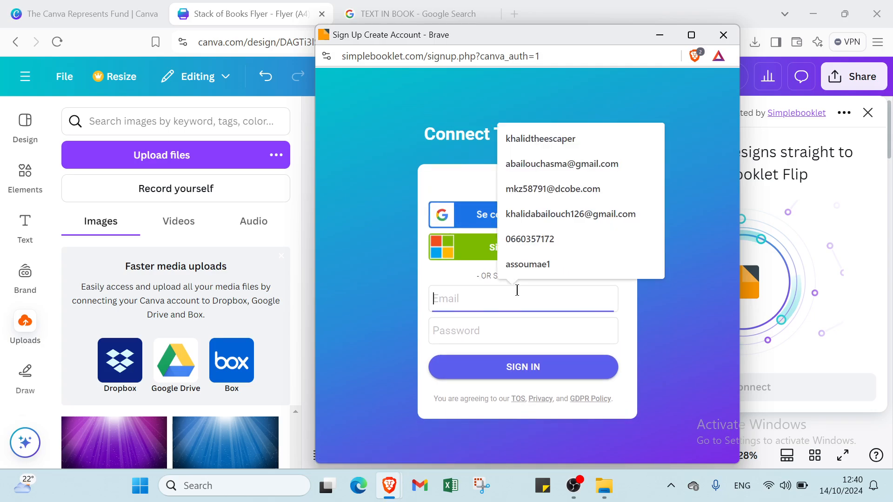
left_click(401, 180)
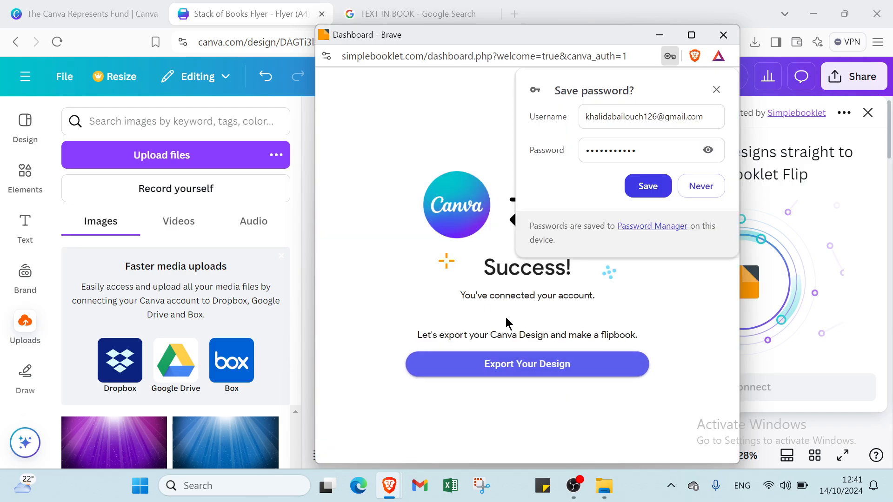
left_click(717, 187)
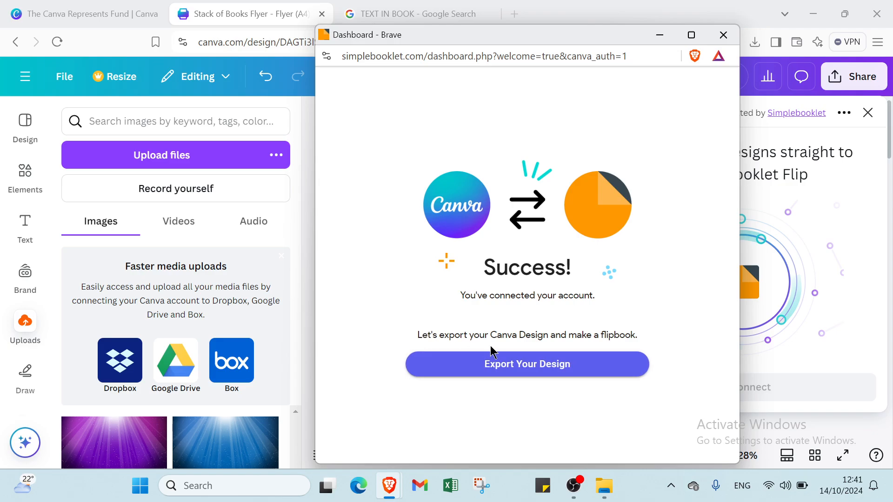
Export all 7 pages of the design to Simplebooklet Flip and go to its homepage
left_click(521, 368)
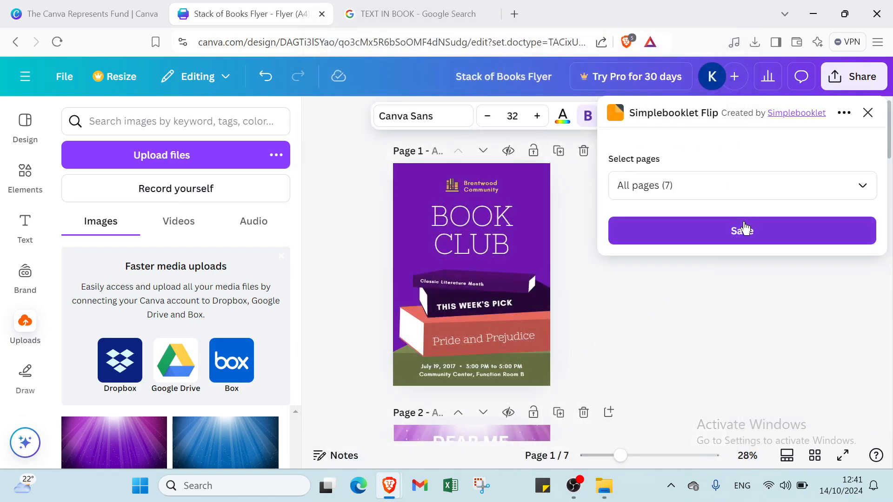
left_click(742, 232)
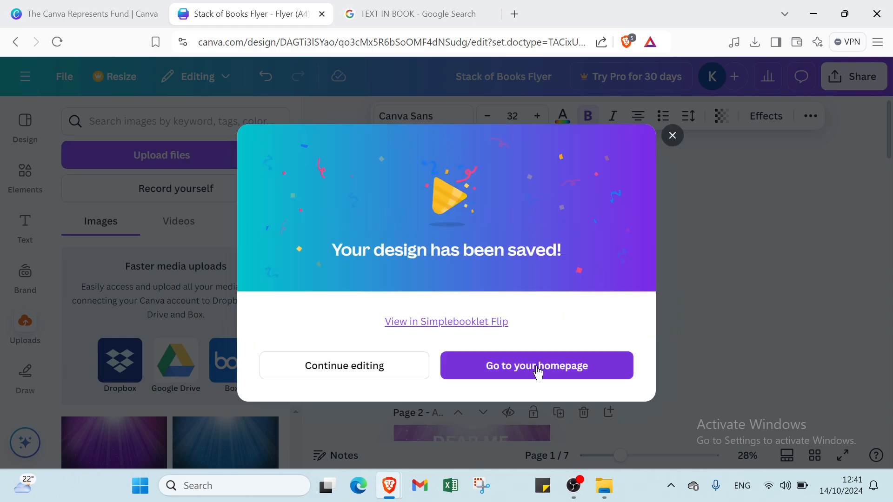
left_click(537, 367)
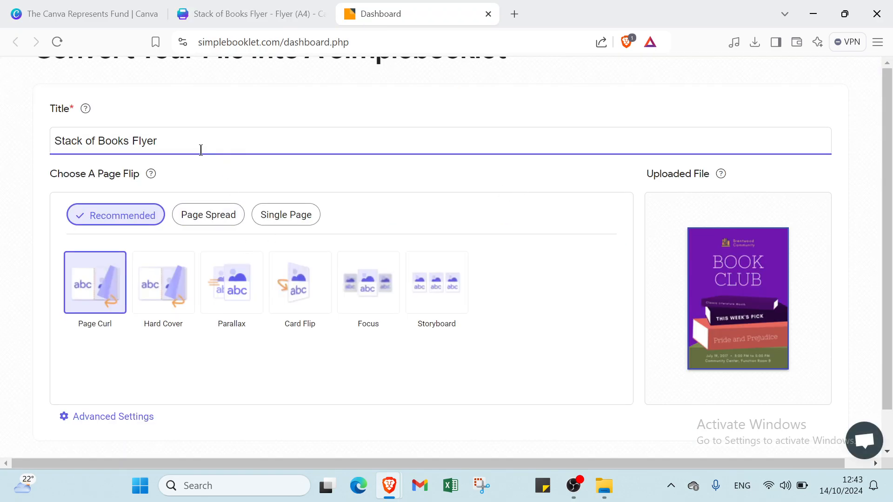
Open the uploaded flipbook in the audience preview and flip through its pages
scroll(325, 219, "down", 1)
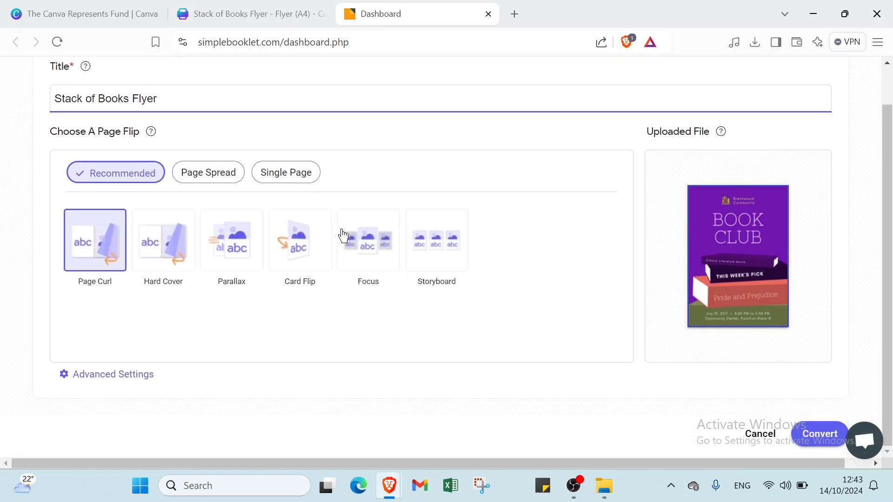
left_click(776, 257)
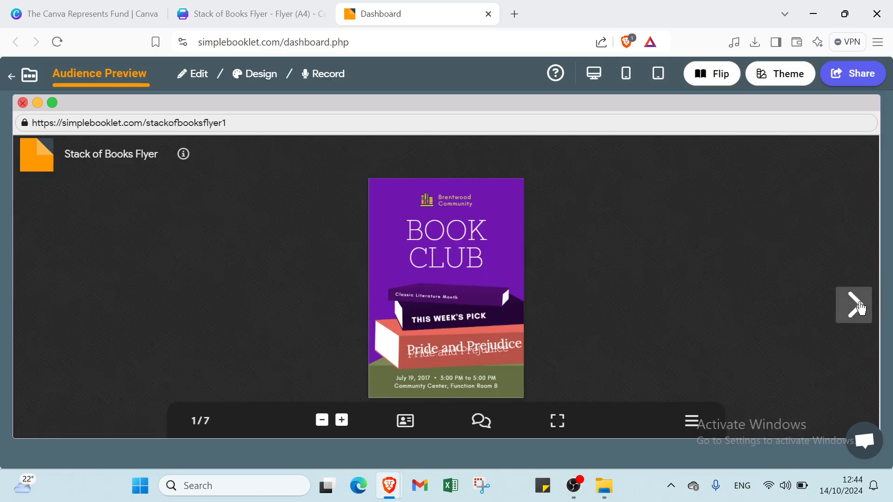
left_click(861, 308)
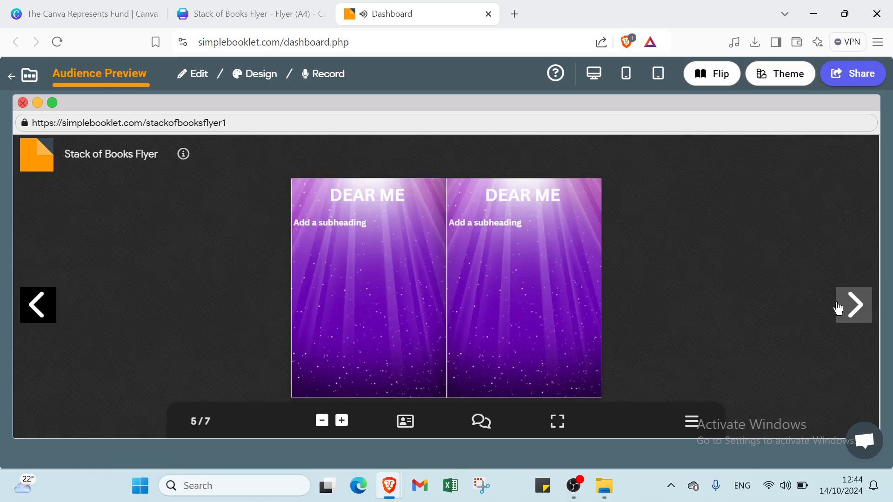
Flip through the remaining flipbook pages in the preview and go back to the Simplebooklet dashboard
left_click(51, 305)
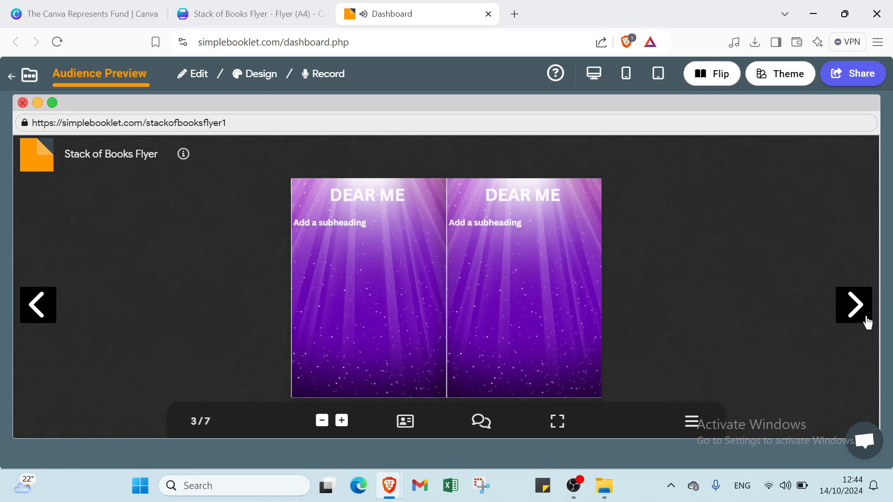
left_click(868, 322)
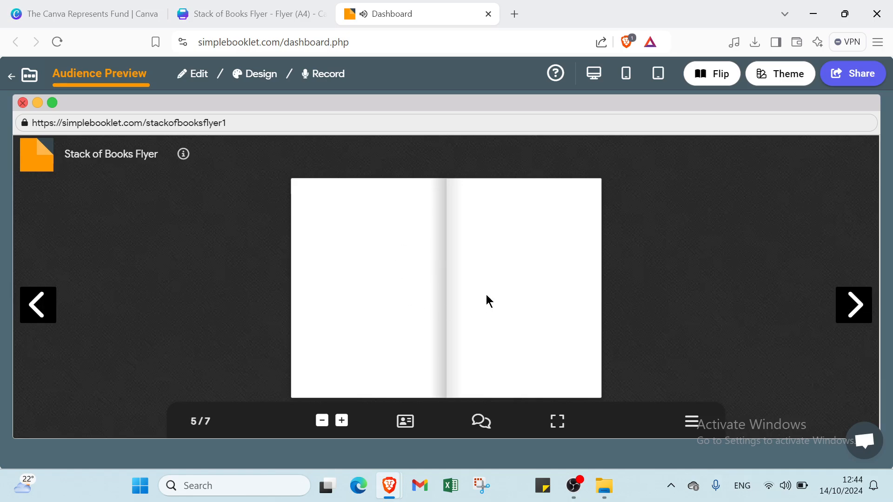
left_click(854, 304)
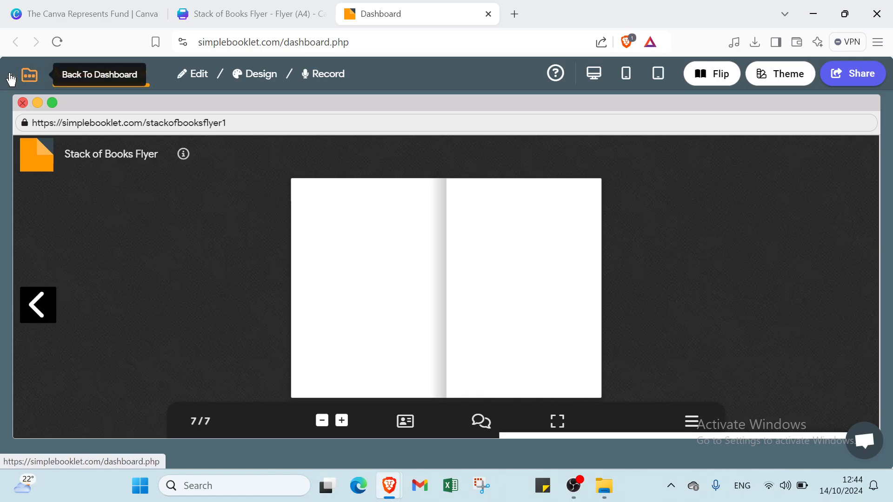
left_click(12, 77)
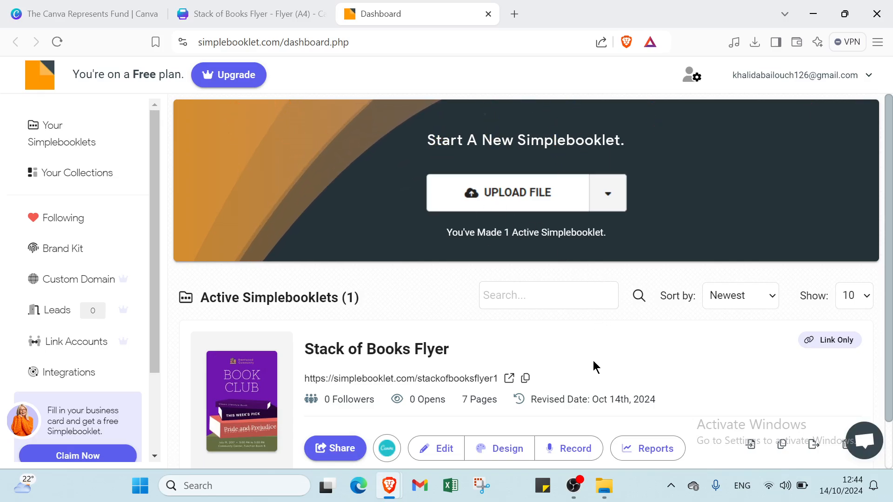
Return to the Canva design tab and dismiss the design-saved dialog
left_click(235, 15)
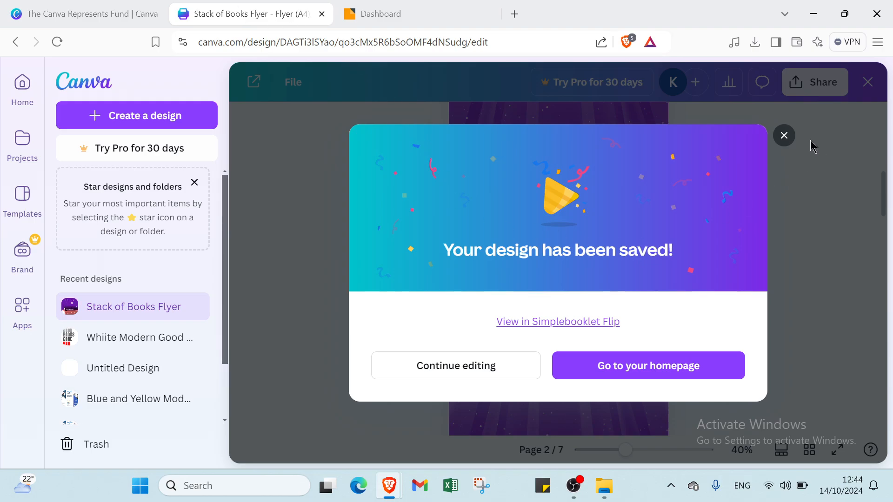
left_click(784, 136)
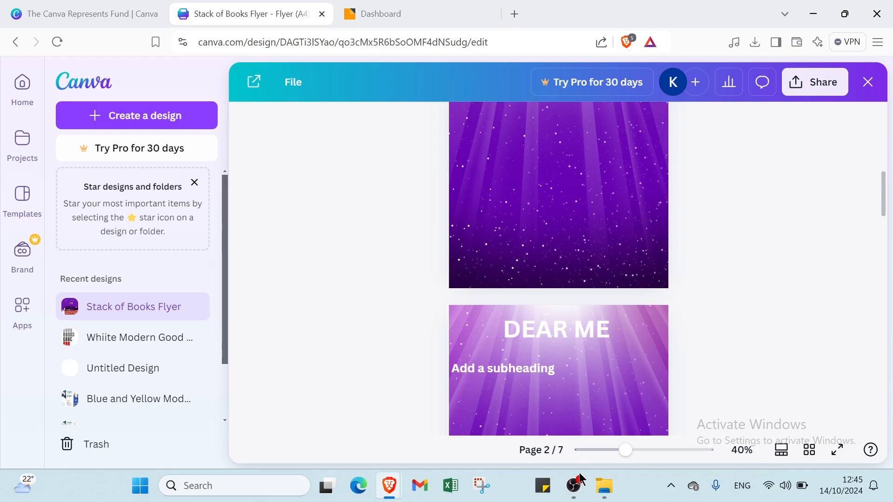
Close the Simplebooklet dashboard tab
left_click(98, 11)
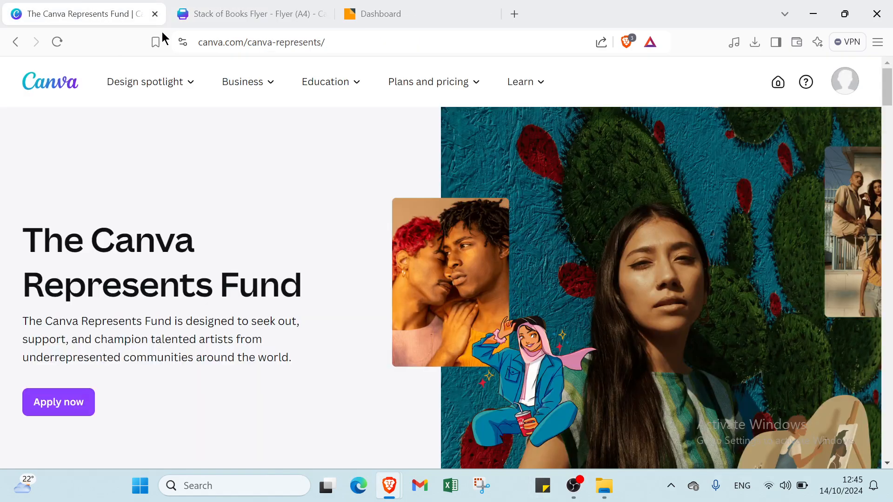
left_click(215, 14)
left_click(365, 13)
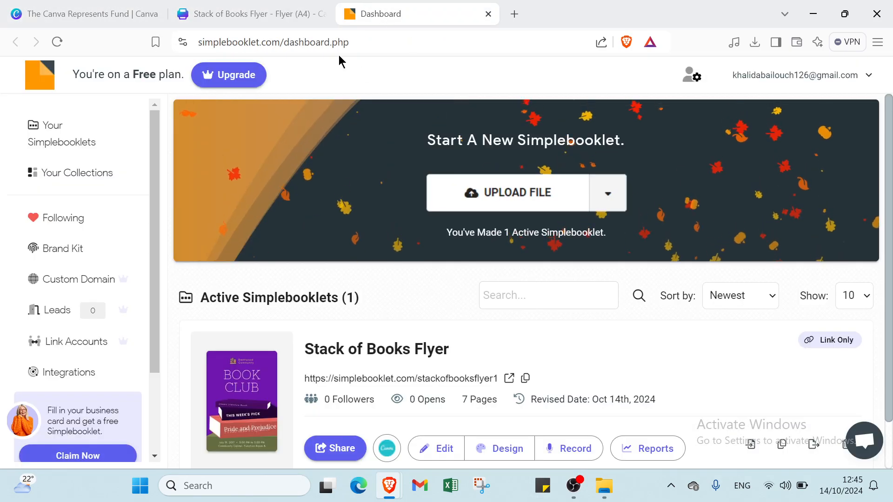
left_click(295, 13)
left_click(372, 20)
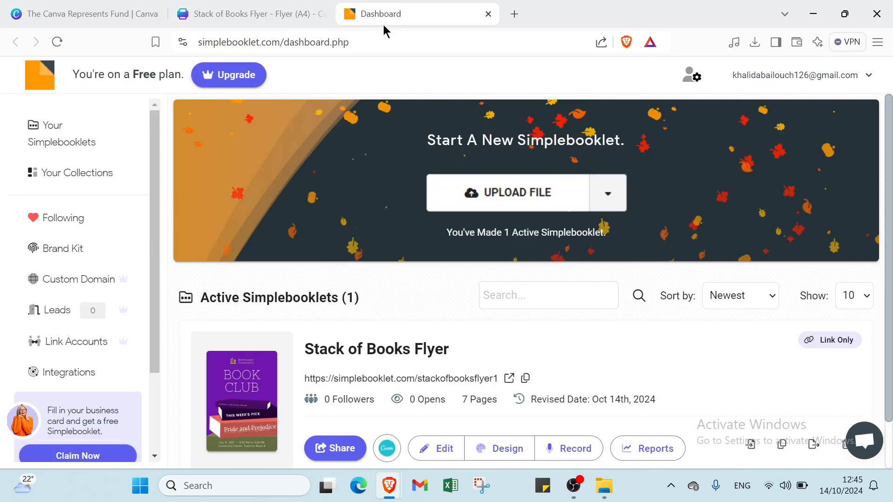
left_click(488, 14)
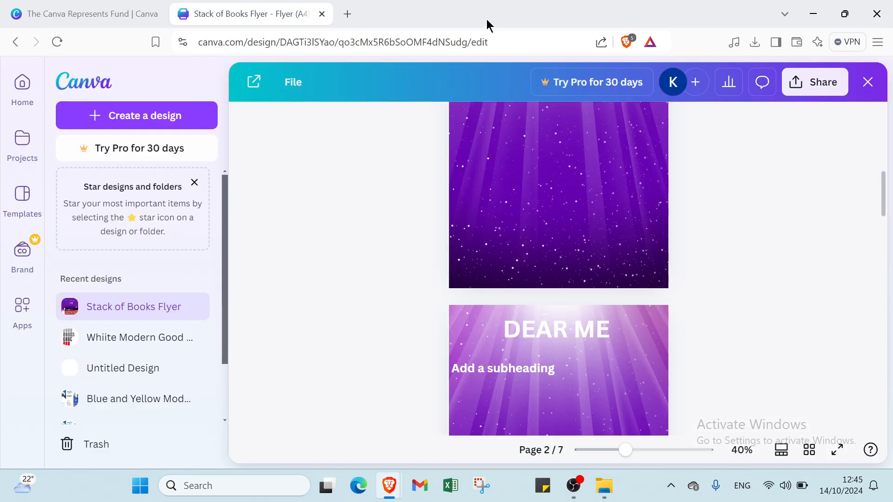
Exit the Canva design editor and clear the books search query
left_click(877, 90)
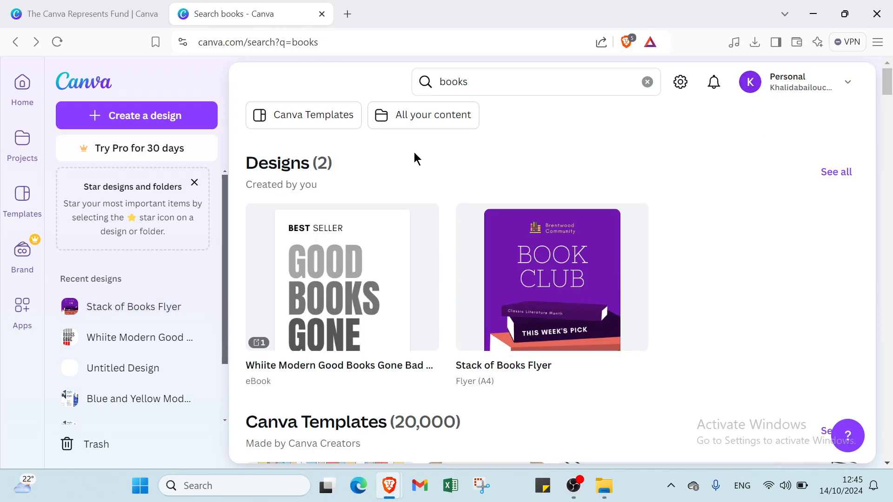
left_click(647, 83)
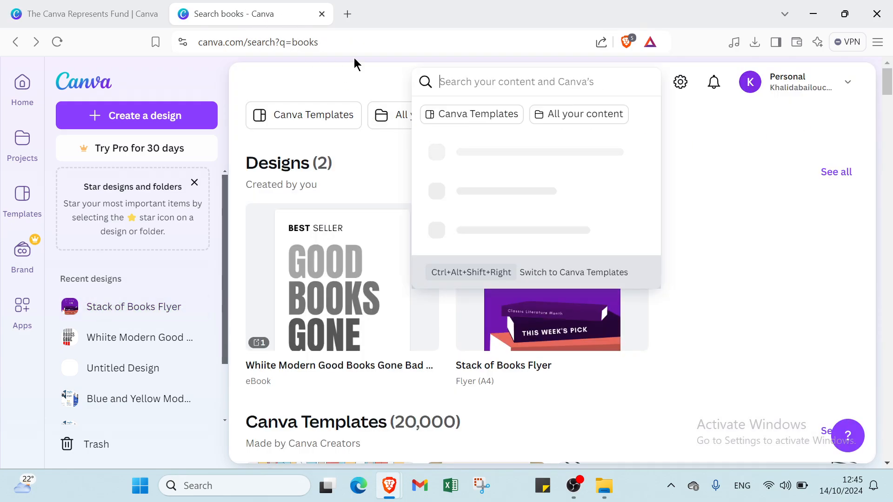
left_click(140, 6)
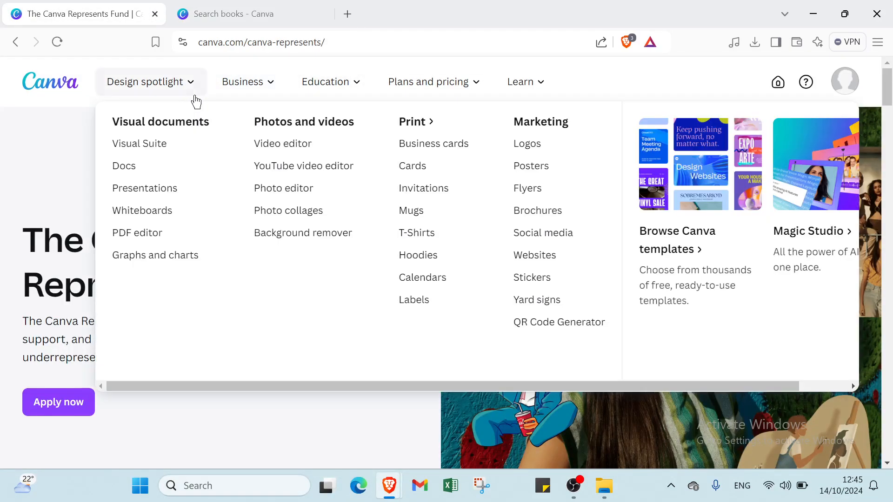
scroll(333, 406, "down", 4)
scroll(334, 381, "down", 20)
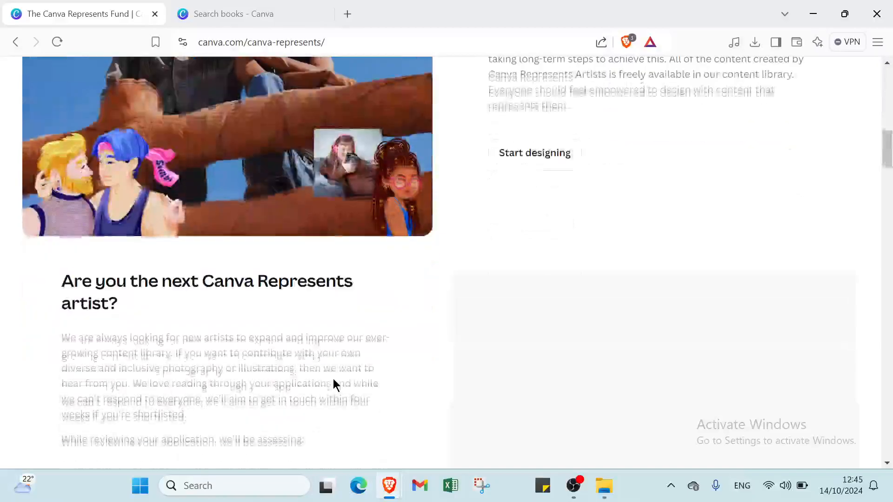
scroll(333, 382, "up", 4)
scroll(334, 385, "up", 20)
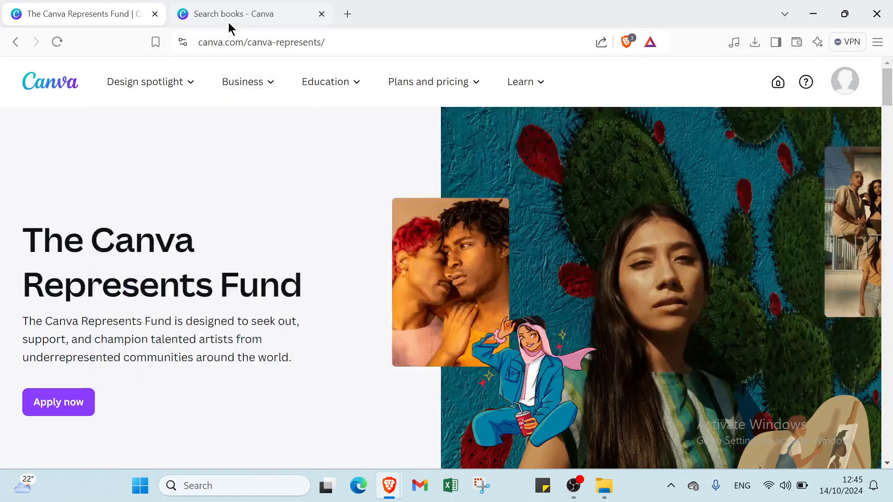
left_click(227, 22)
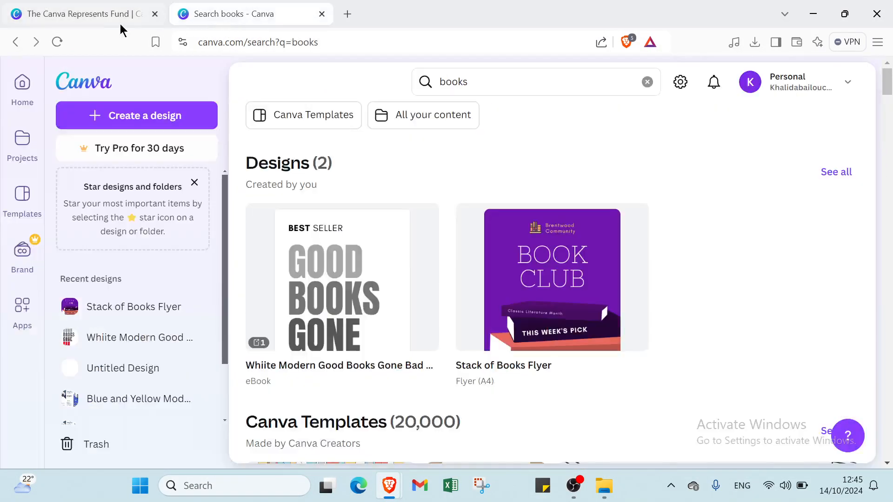